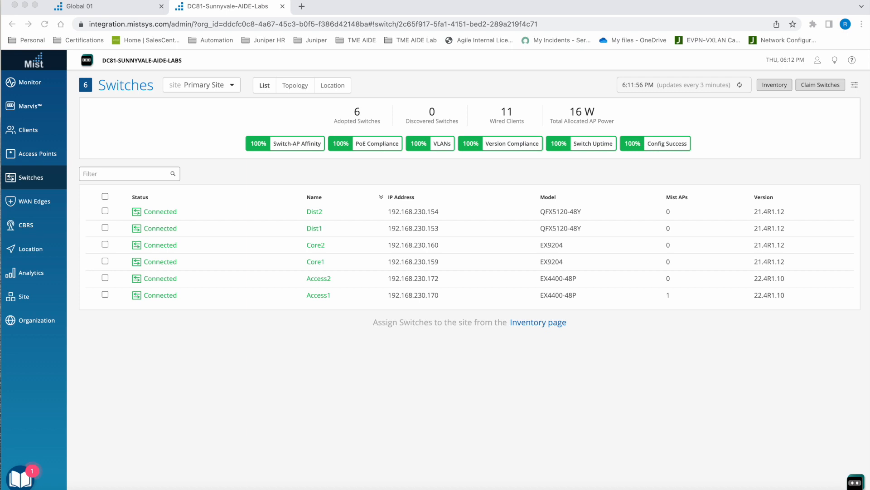
- Review the columns available for the switches table, and view the site's access points list
left_click(856, 89)
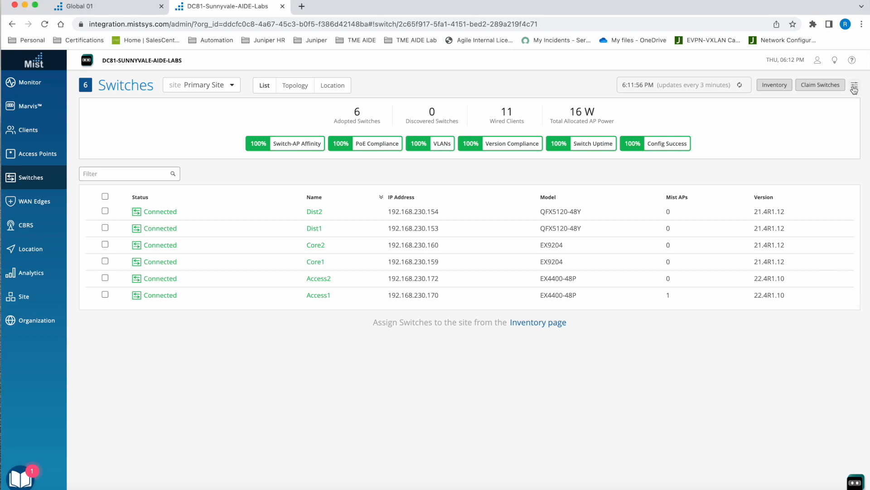
left_click(855, 87)
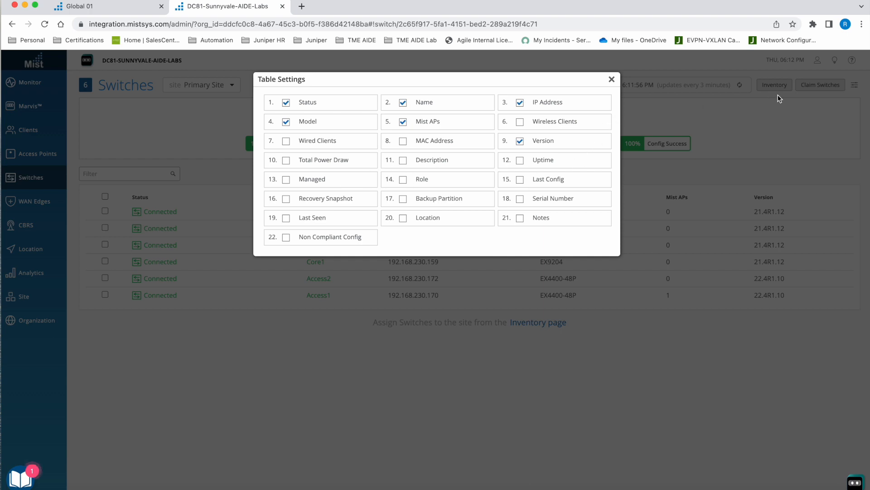
left_click(612, 80)
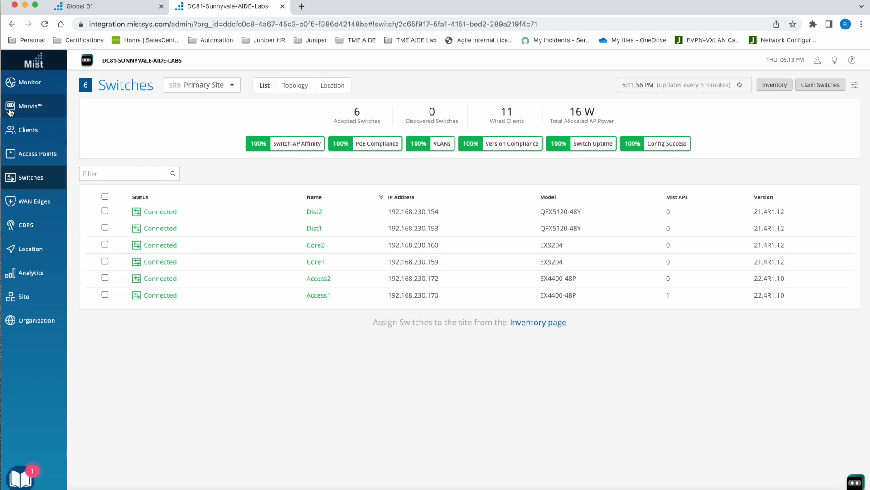
left_click(37, 153)
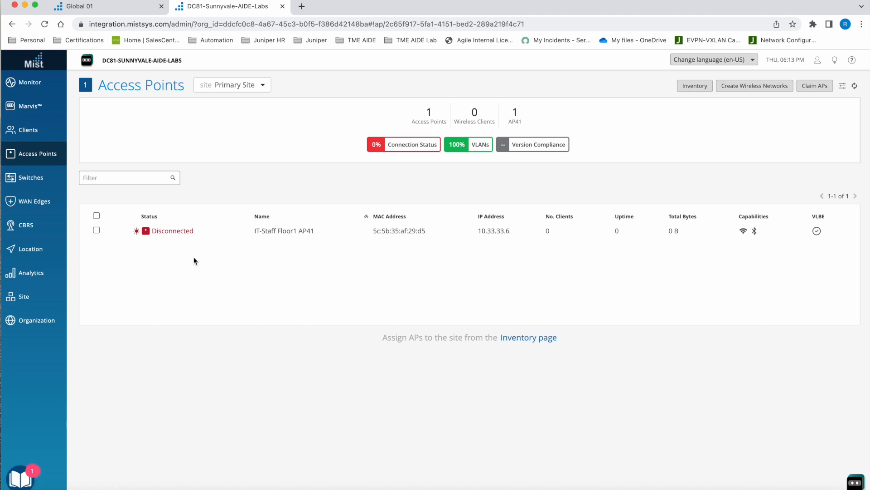
- Open the organization's wired Campus Fabric page, set its scope to Entire Org and start configuring a campus fabric
mouse_move(38, 321)
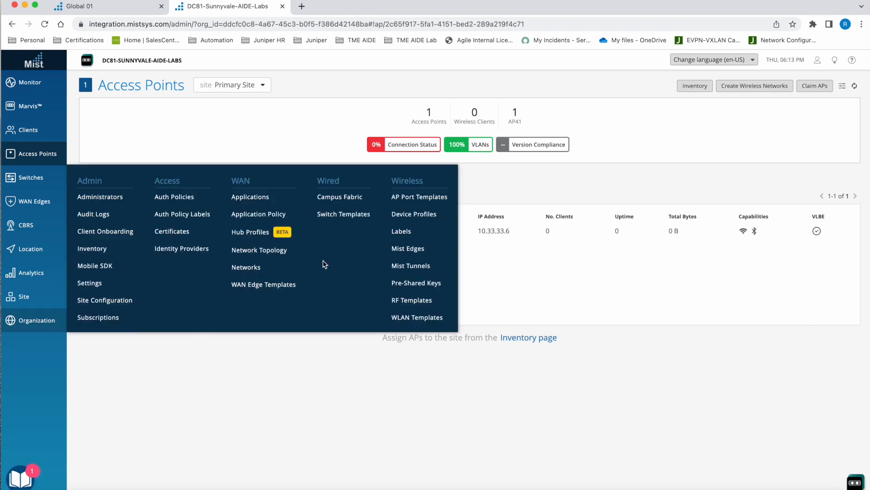
left_click(351, 205)
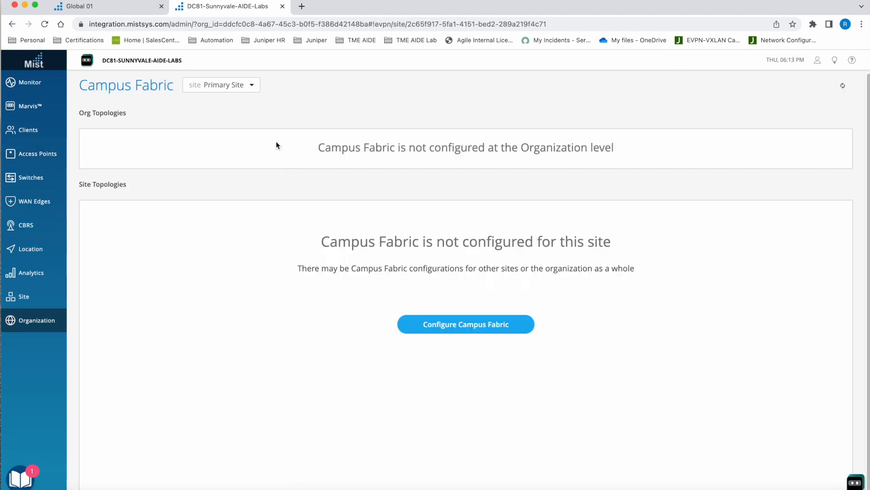
left_click(252, 90)
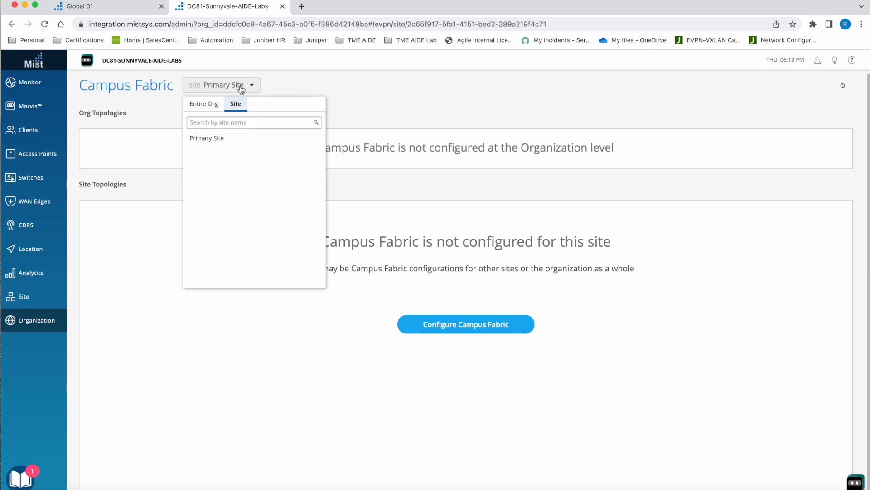
left_click(207, 105)
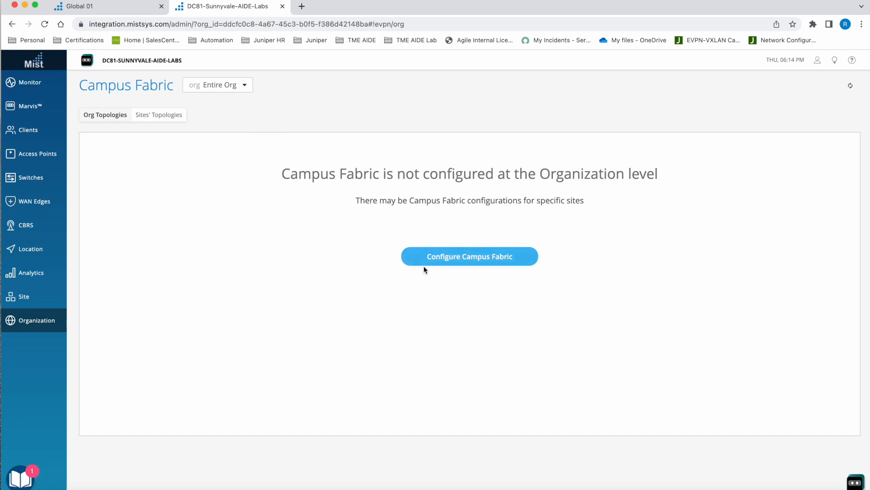
left_click(461, 255)
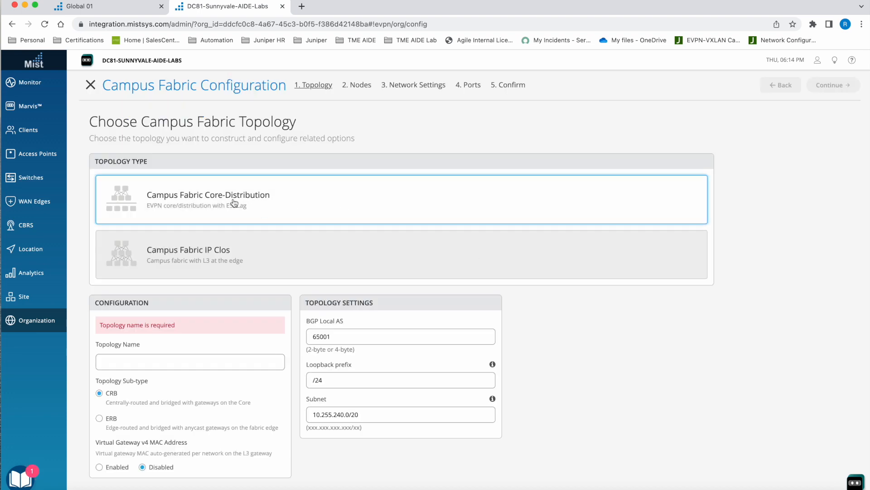
- Choose the Campus Fabric IP Clos topology, name it NFD-Fabric and continue to node selection
left_click(240, 251)
left_click(189, 357)
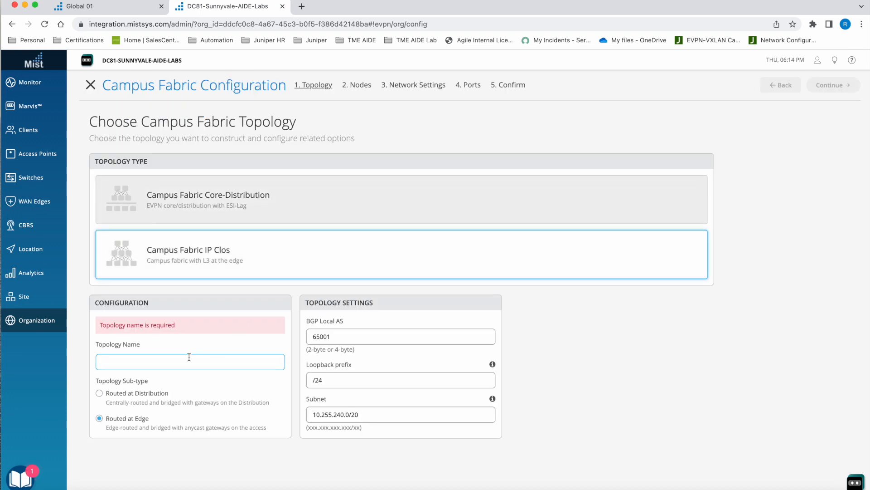
type("NFD-Fa")
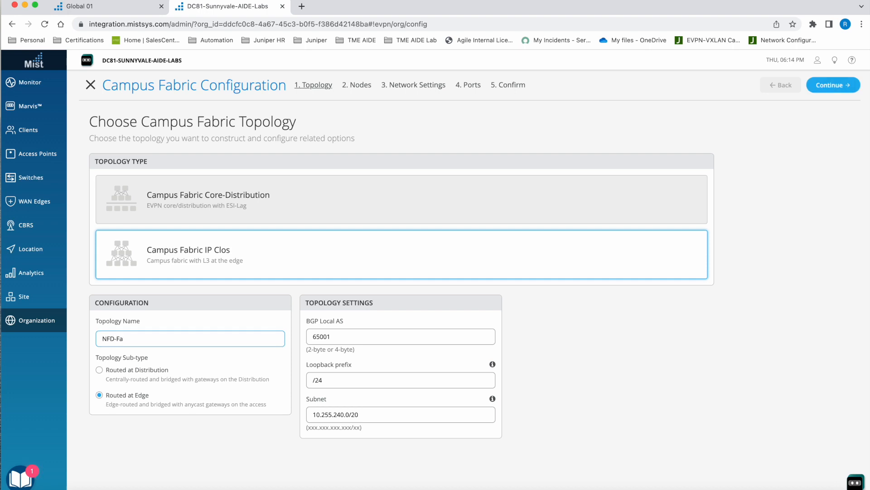
type("bric")
left_click(836, 89)
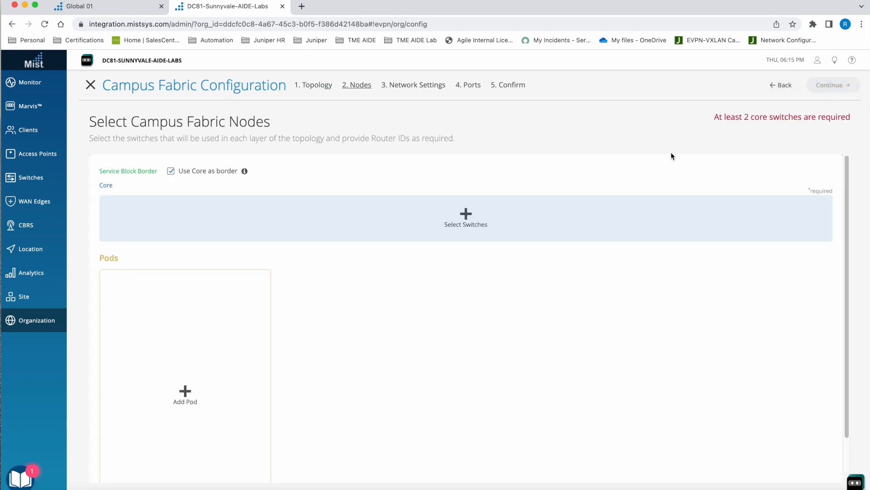
- Add Core1 and Core2 as the core switches of the fabric
left_click(466, 222)
left_click(294, 331)
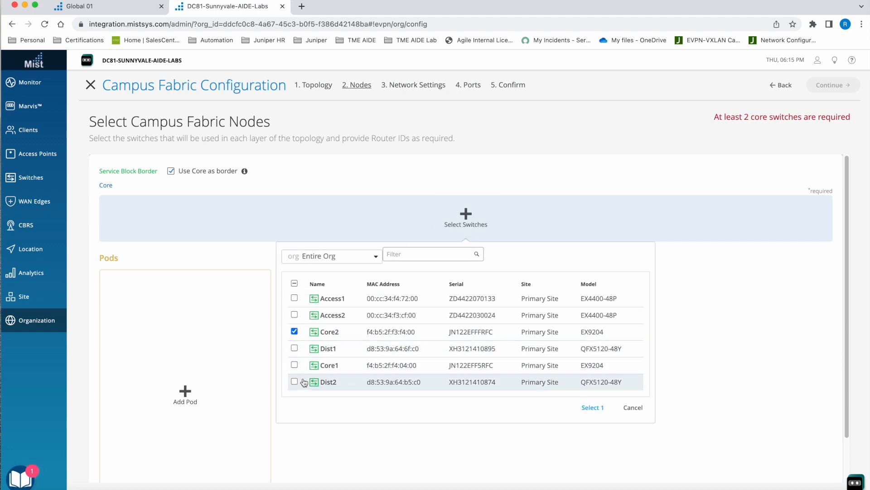
left_click(294, 365)
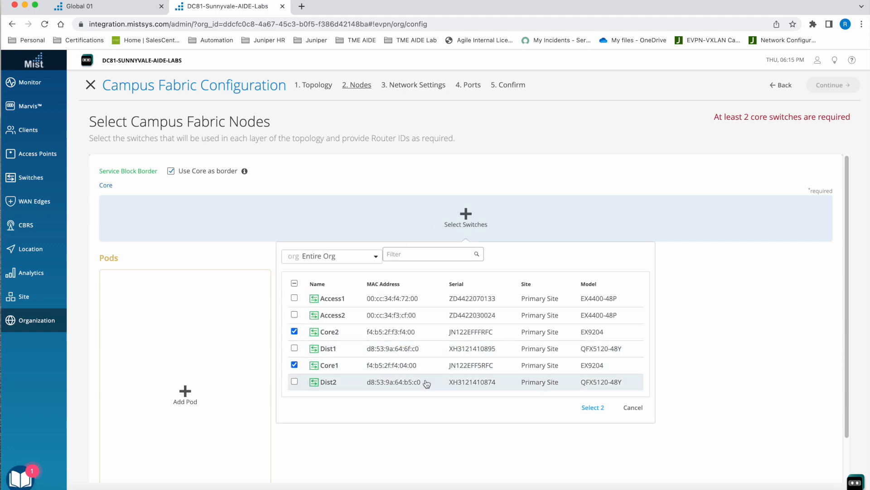
left_click(597, 409)
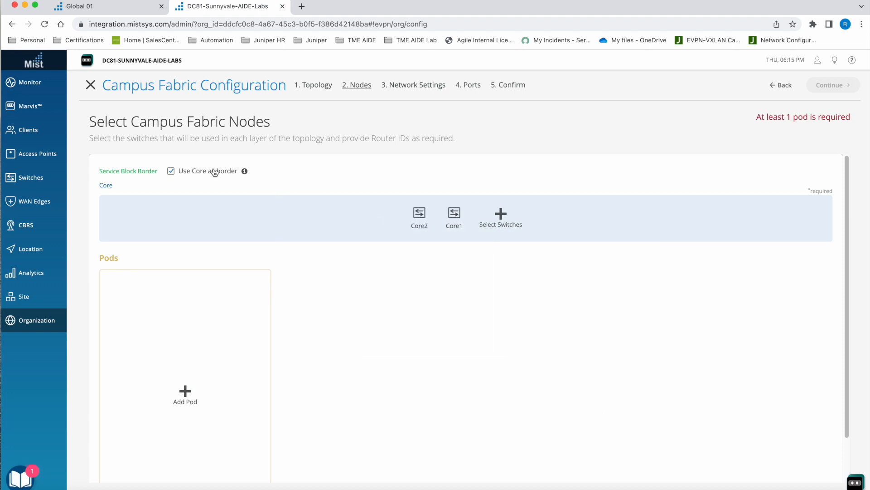
mouse_move(413, 230)
left_click(207, 173)
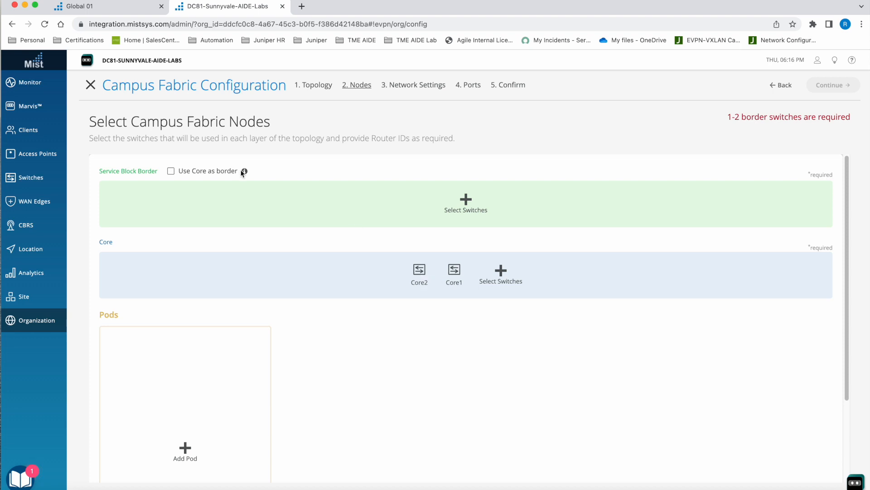
left_click(479, 209)
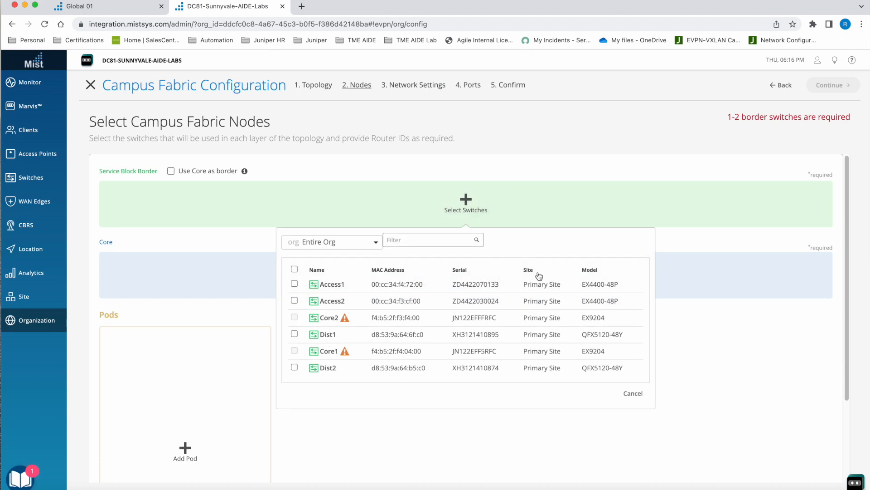
left_click(632, 393)
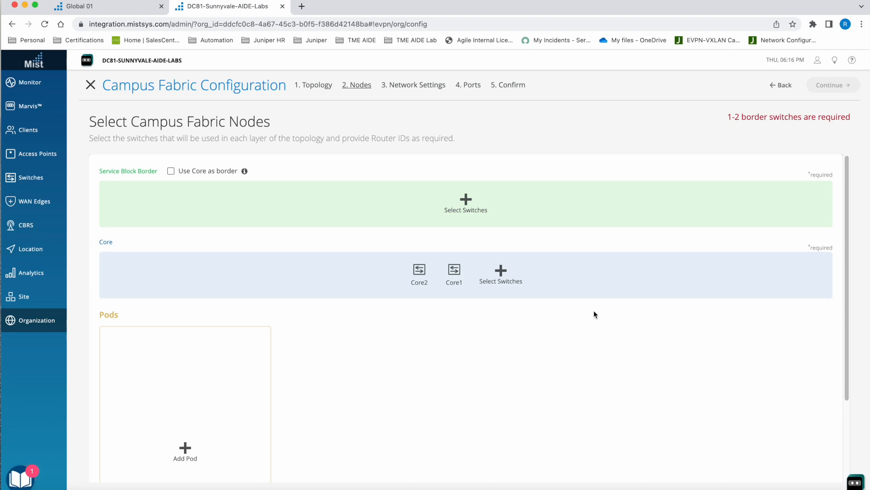
left_click(170, 172)
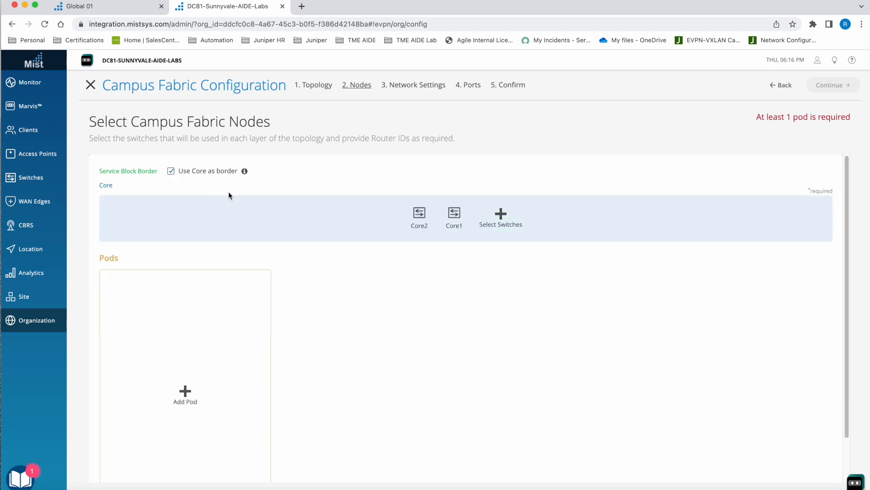
- Add a pod named SantaClara-Hilton to the fabric
left_click(185, 392)
scroll(156, 343, "down", 1)
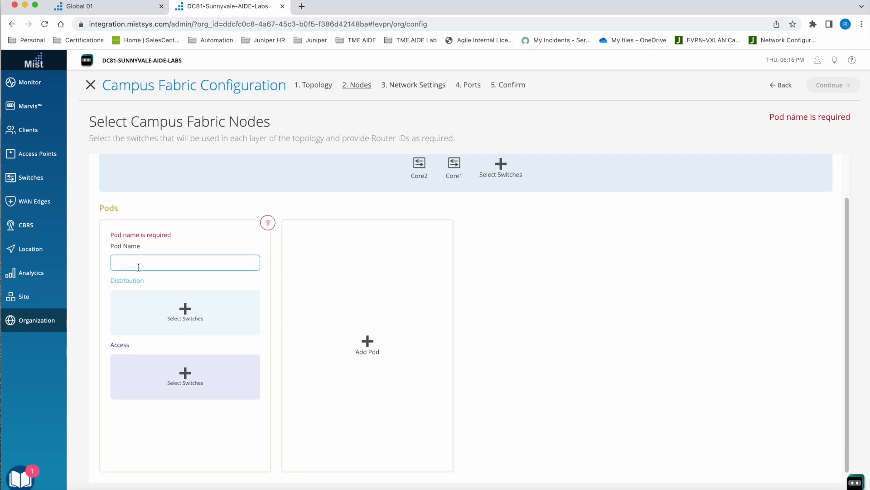
type("SantaClara-Hilton")
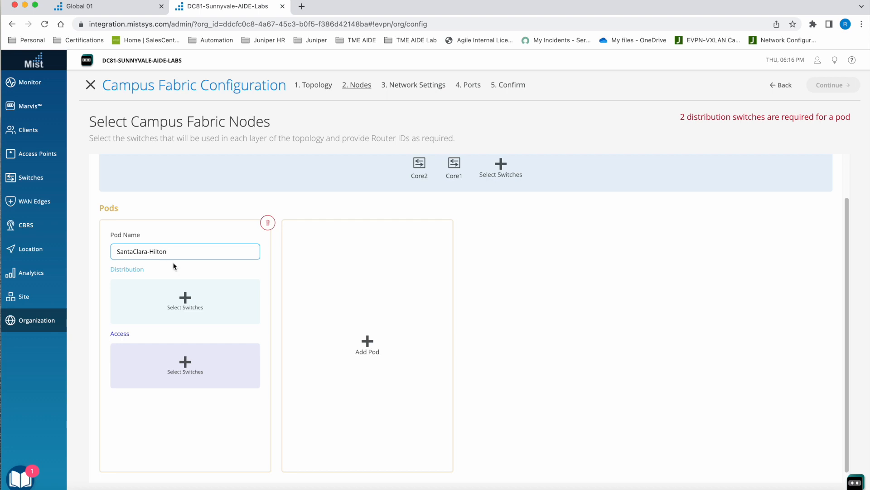
- Assign Dist1 and Dist2 as the distribution switches of the SantaClara-Hilton pod
left_click(185, 303)
left_click(234, 317)
left_click(233, 350)
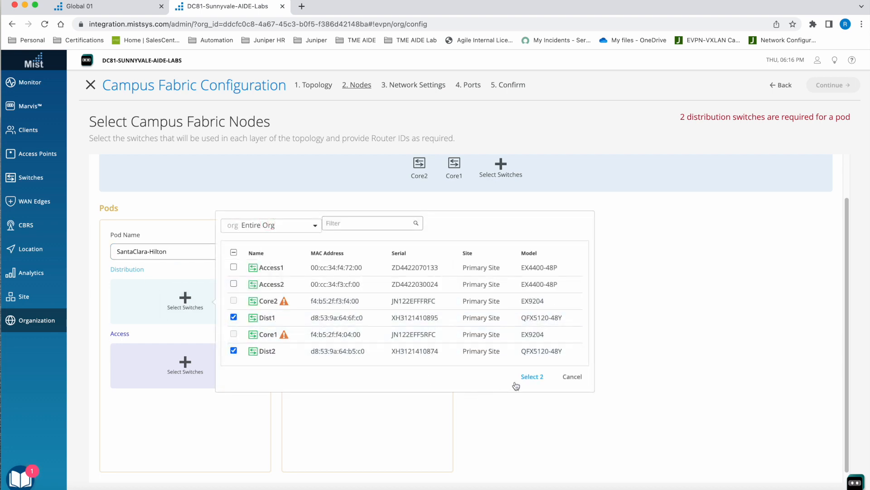
left_click(532, 377)
- Assign Access1 as the pod's access switch and continue to the network settings
left_click(184, 365)
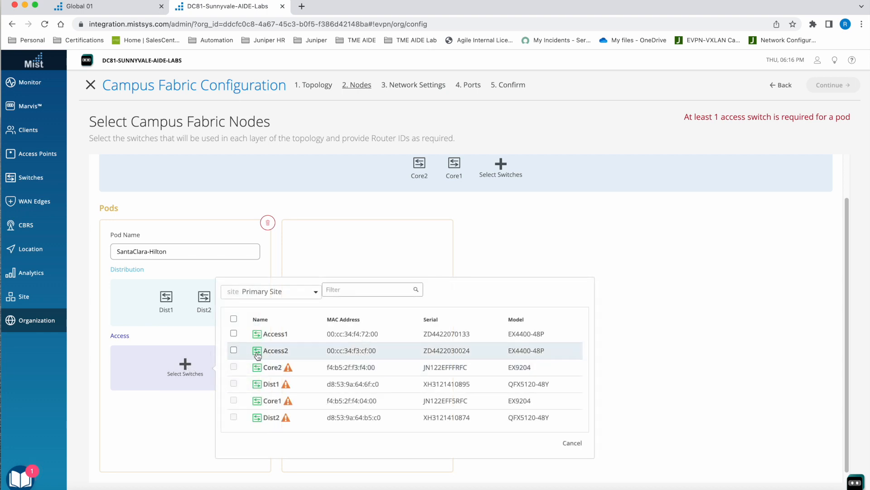
left_click(234, 335)
left_click(527, 443)
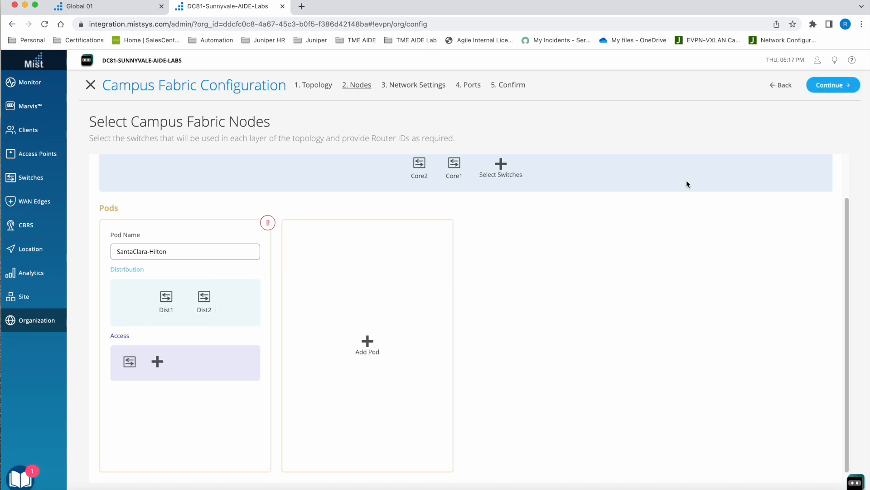
left_click(827, 89)
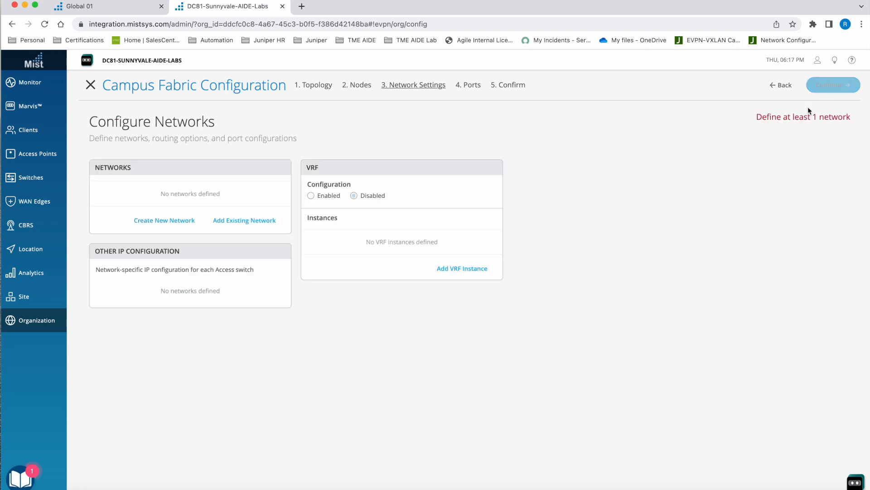
- Import the existing networks vlan1033, vlan1088 and vlan1099 from the NFD-Fabric template
left_click(247, 221)
left_click(158, 230)
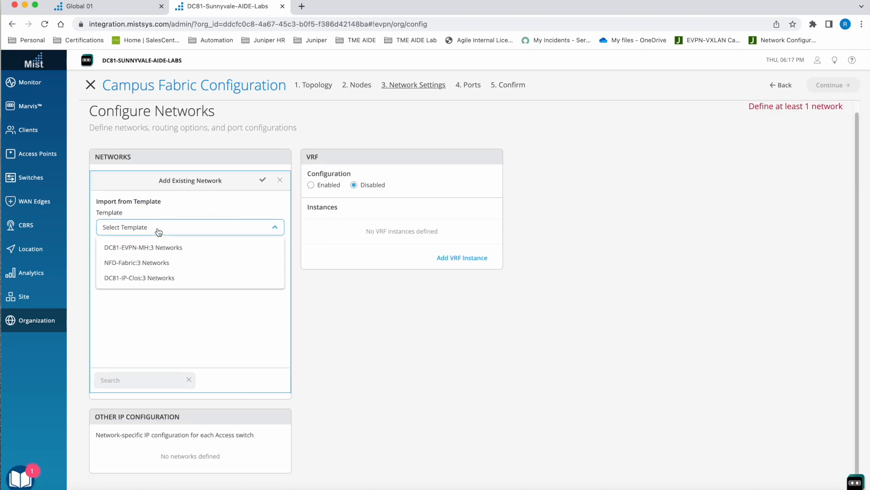
left_click(174, 262)
left_click(102, 248)
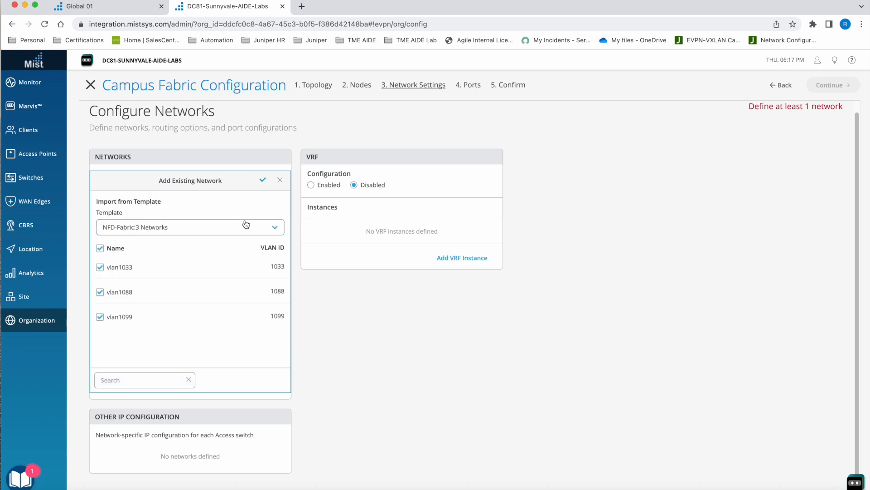
left_click(263, 181)
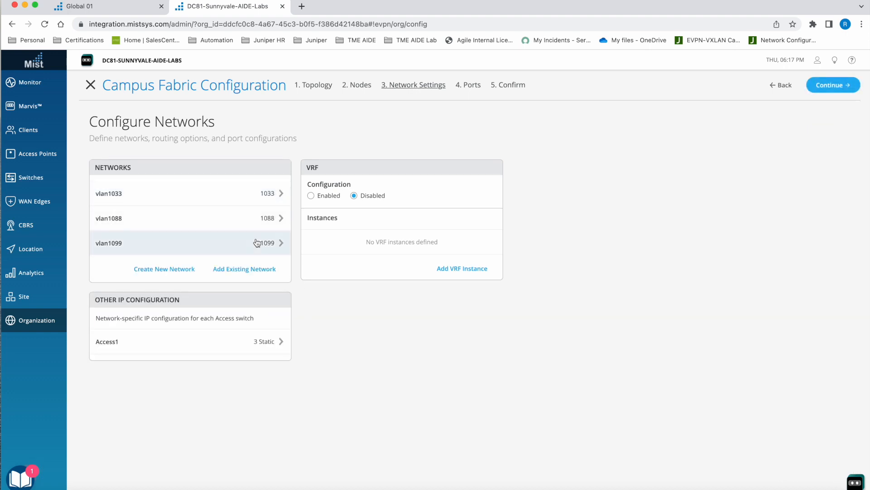
- Review the network-specific IP configuration of Access1 and close it without changes
left_click(268, 345)
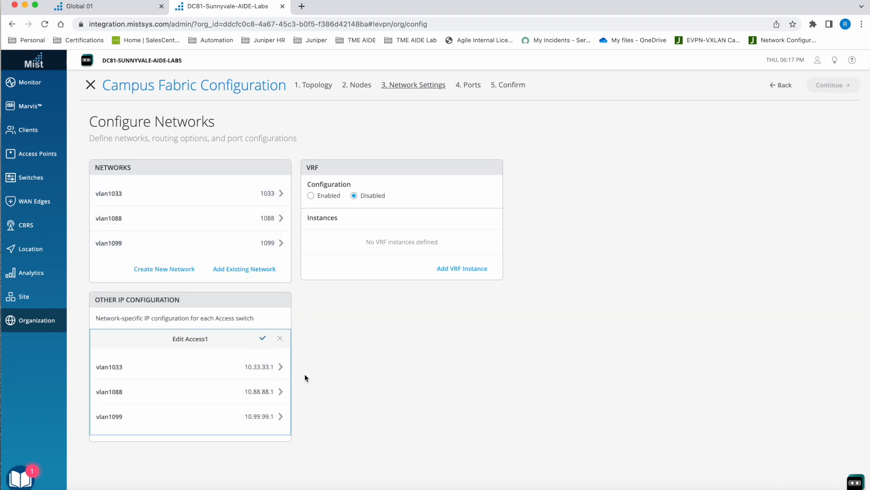
left_click(280, 339)
left_click(278, 343)
left_click(281, 340)
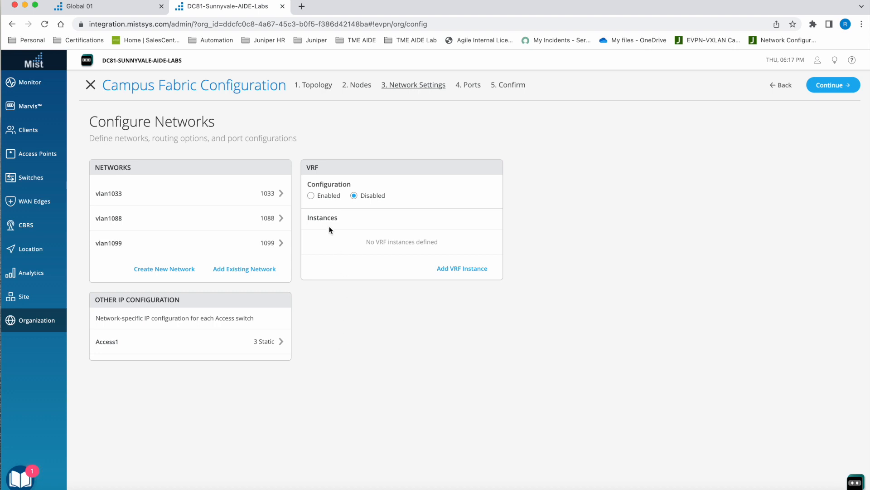
- Enable VRF configuration and add a VRF instance named corp-it with the networks vlan1088 and vlan1099
left_click(311, 197)
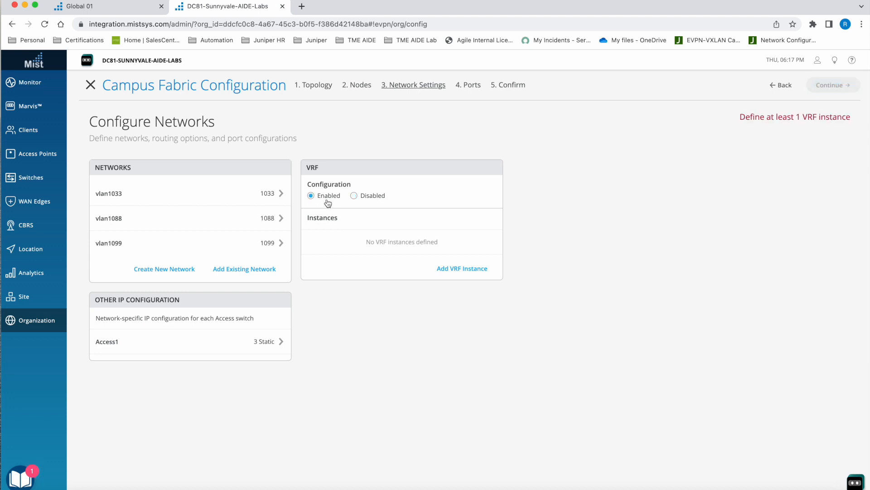
left_click(464, 272)
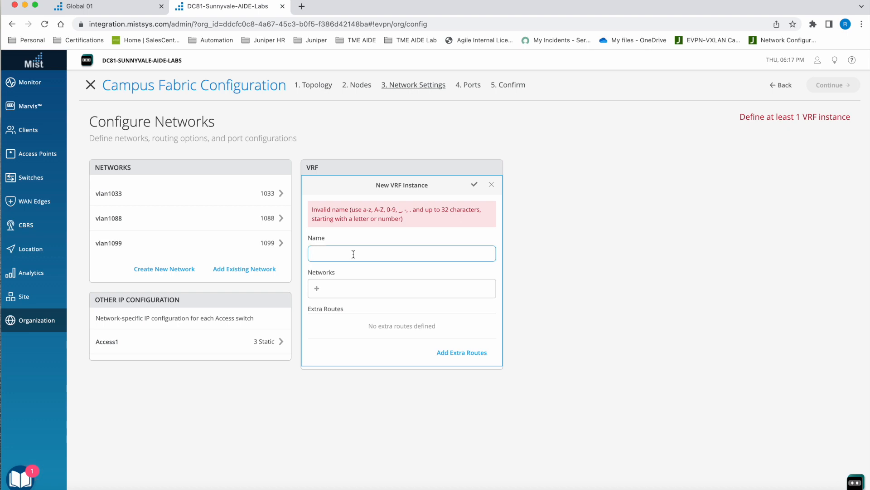
type("corp")
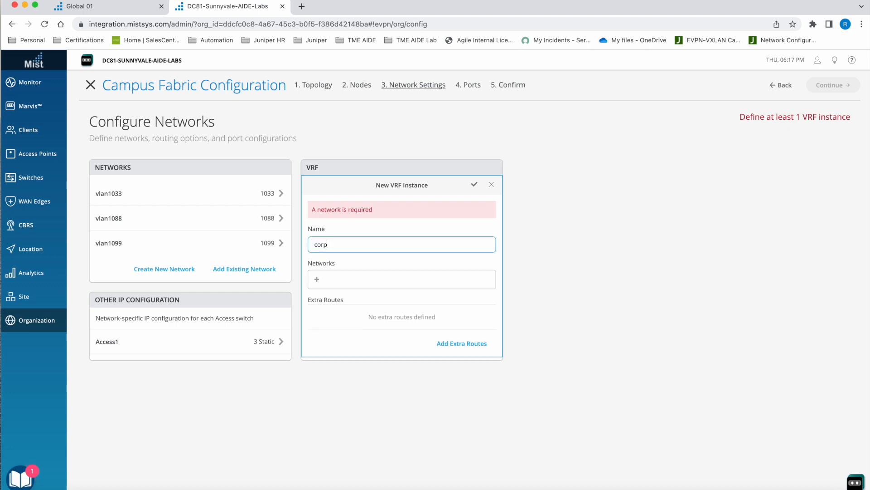
type("-it")
left_click(317, 279)
left_click(346, 325)
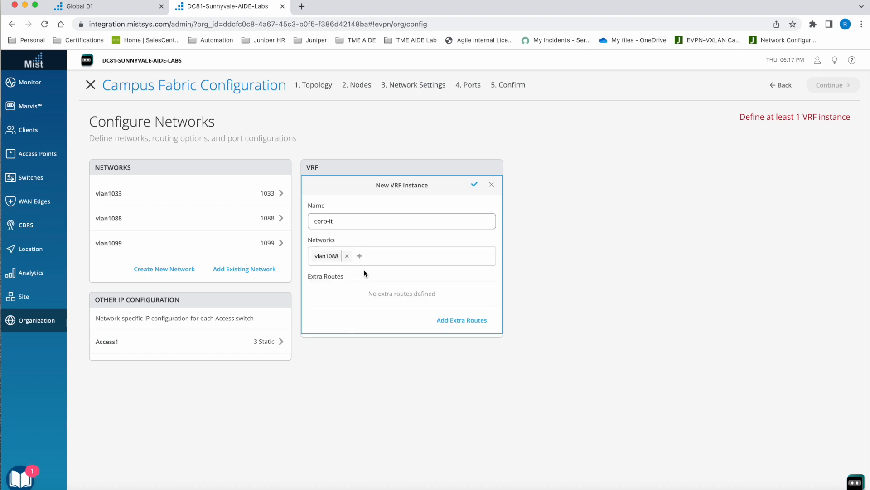
left_click(359, 255)
left_click(379, 301)
left_click(474, 186)
- Add a second VRF instance named guest-wifi containing the network vlan1033
left_click(466, 272)
left_click(349, 254)
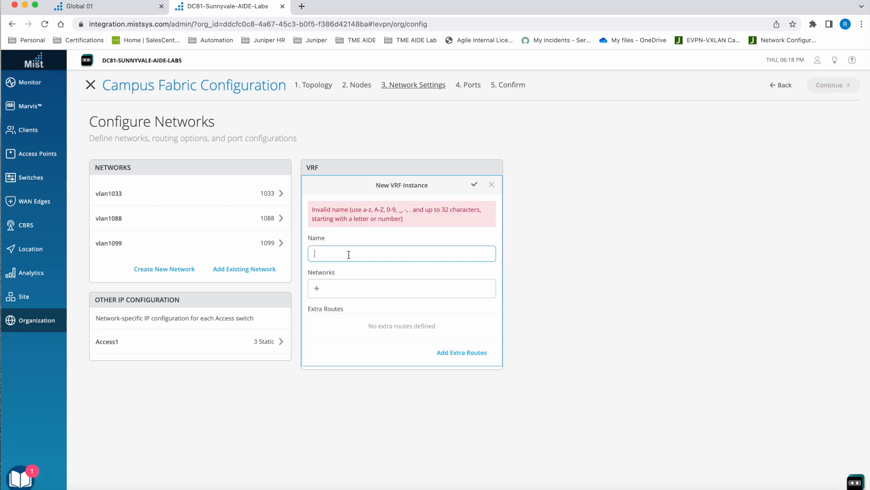
type("guest-wifi")
left_click(317, 279)
left_click(352, 314)
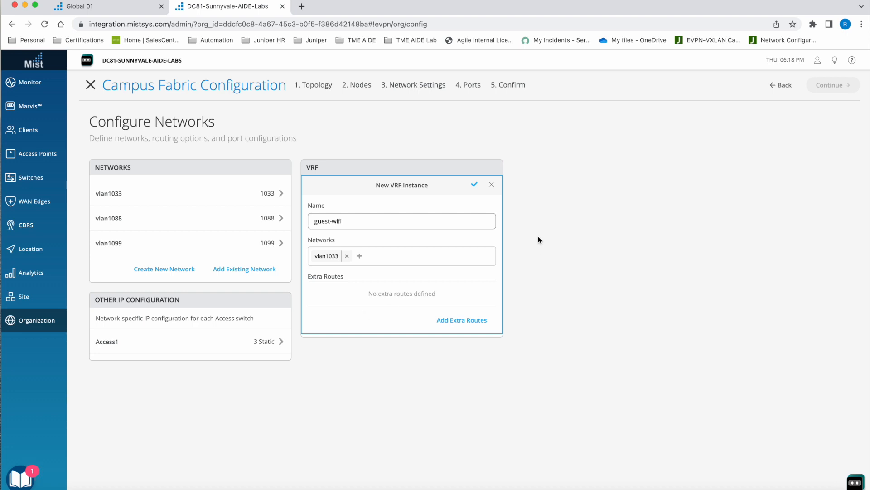
left_click(475, 185)
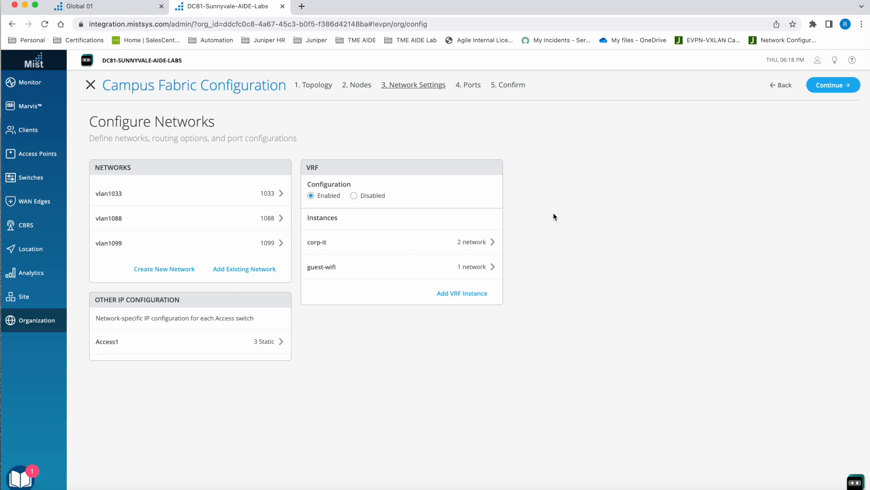
- Continue to the port mapping and link Core2's FPC 1 ports 4 and 5 to Dist1 and Dist2 respectively
left_click(836, 85)
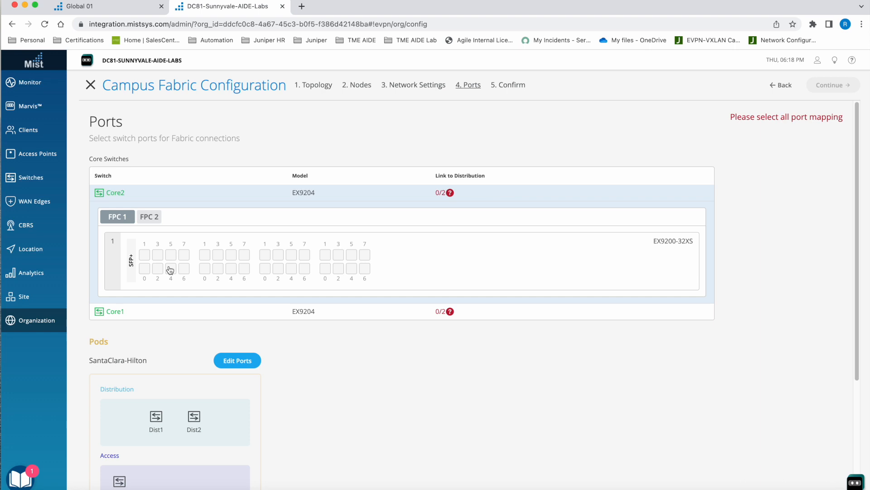
left_click(171, 269)
left_click(114, 241)
left_click(171, 255)
left_click(109, 209)
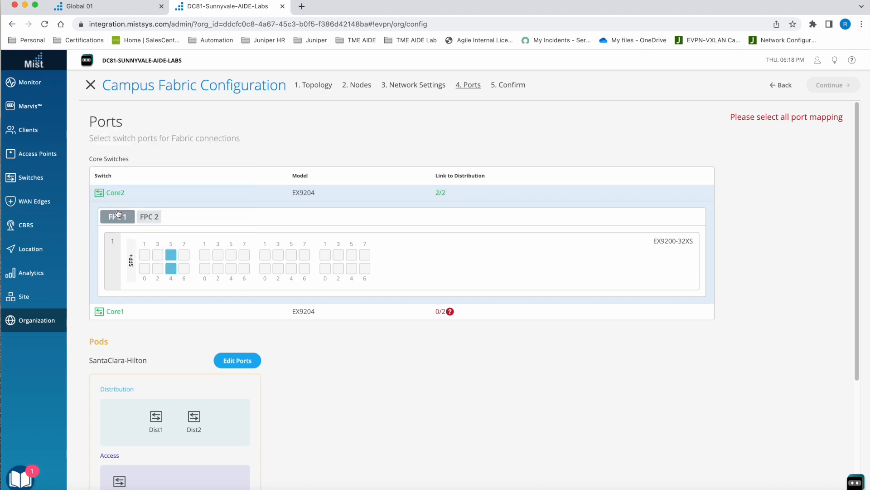
- Link Core1's FPC 1 ports 5 and 6 to Dist1 and Dist2 respectively
left_click(198, 310)
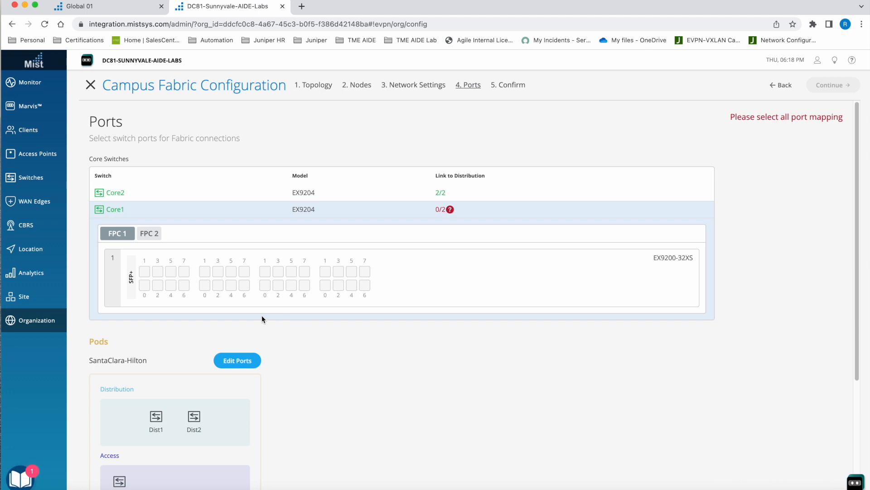
left_click(170, 271)
left_click(116, 236)
left_click(184, 285)
left_click(138, 250)
- Edit the SantaClara-Hilton pod's ports, linking Dist2 port xe-0/0/6 to Core1 and port xe-0/0/5 to Core2
left_click(236, 362)
scroll(698, 329, "down", 2)
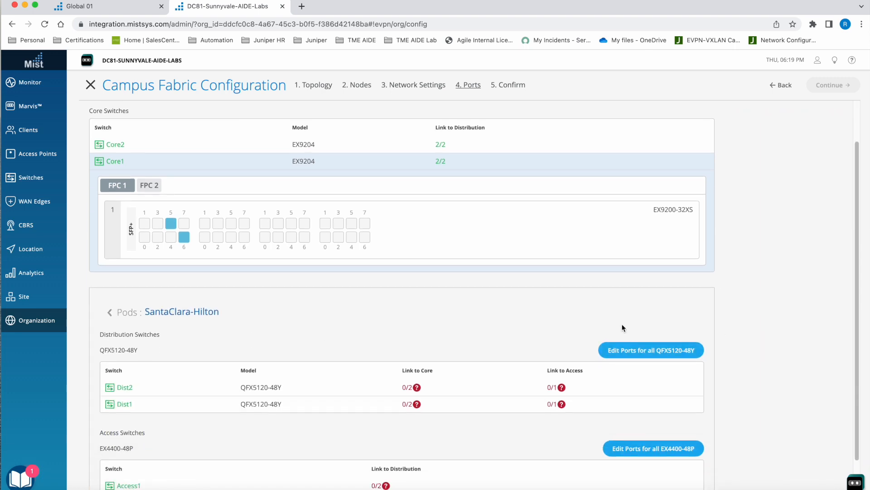
left_click(431, 388)
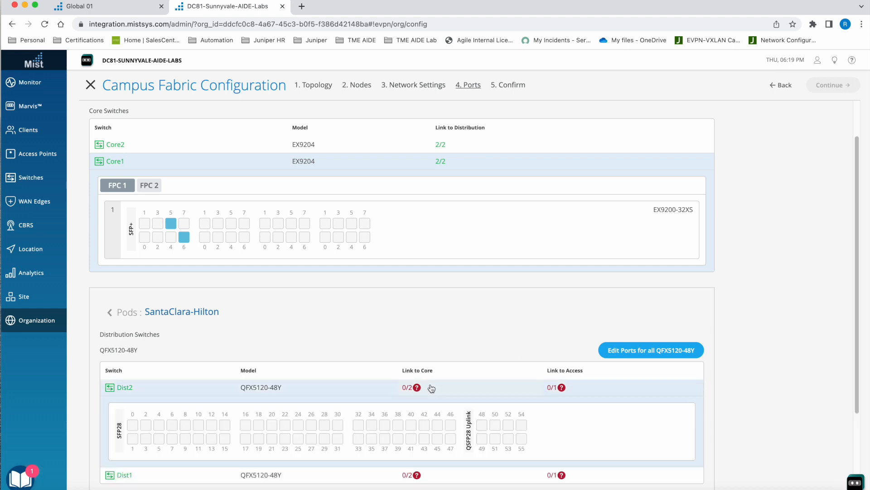
scroll(696, 388, "down", 1)
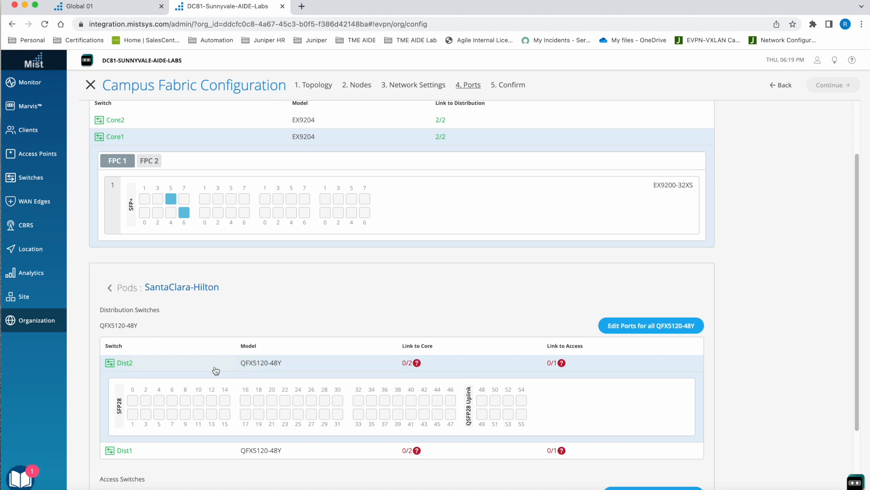
left_click(176, 399)
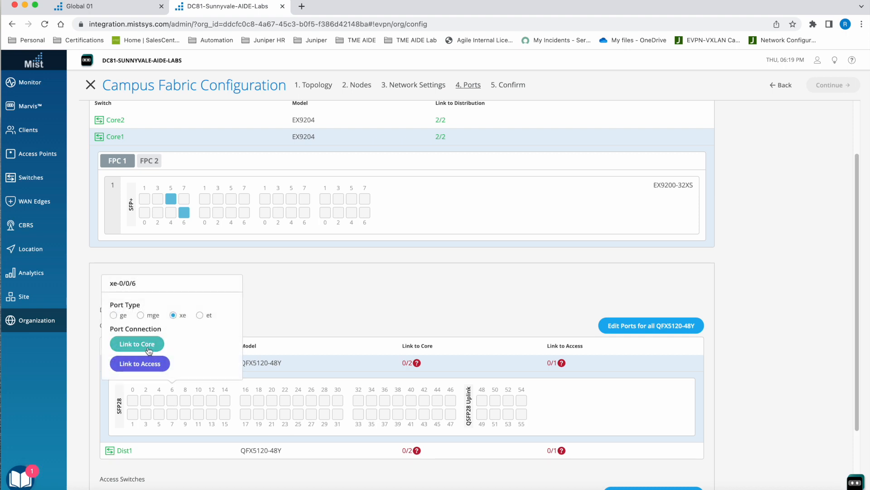
left_click(150, 346)
left_click(133, 377)
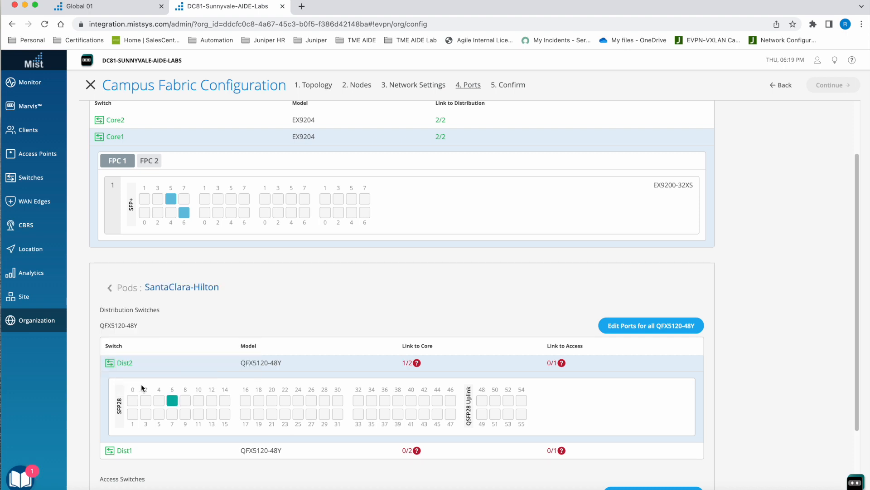
left_click(161, 414)
left_click(124, 365)
left_click(122, 395)
- Set Dist2 port 37 to type ge and link it to the access switch Access1
left_click(385, 413)
left_click(326, 338)
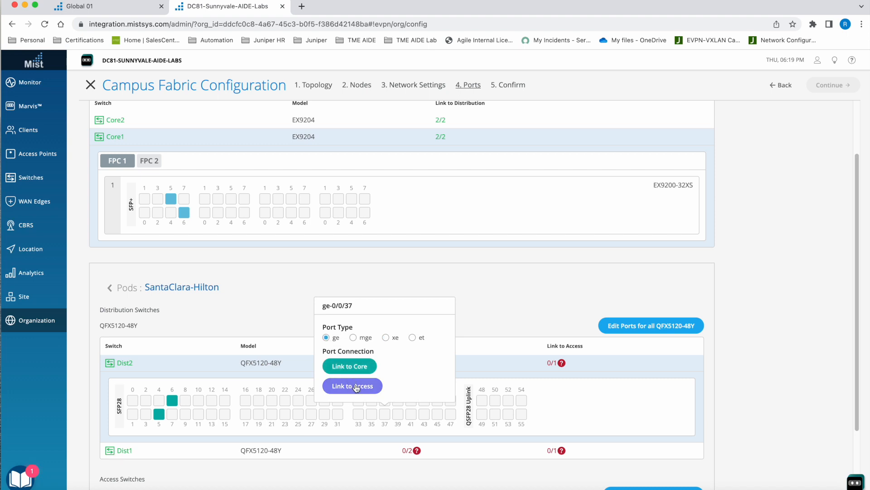
left_click(355, 385)
left_click(345, 394)
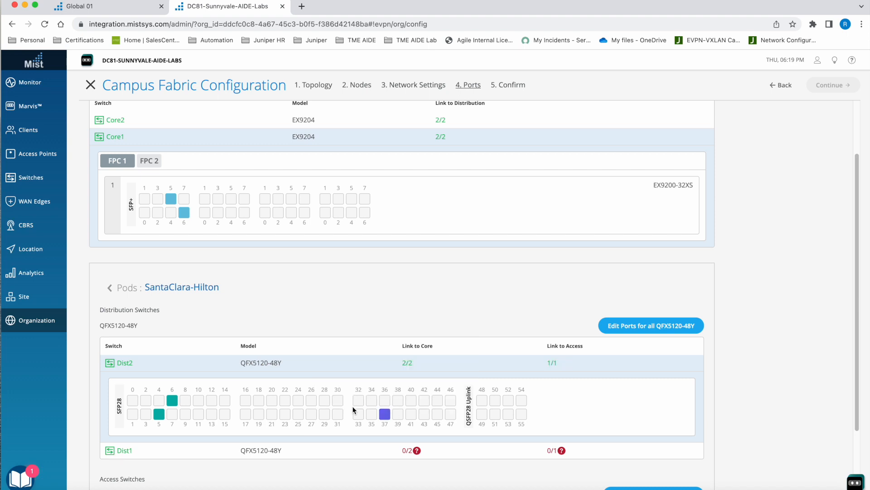
- Link Dist1 port xe-0/0/5 to Core1 and port xe-0/0/4 to Core2
scroll(335, 412, "down", 1)
left_click(298, 433)
scroll(301, 410, "down", 1)
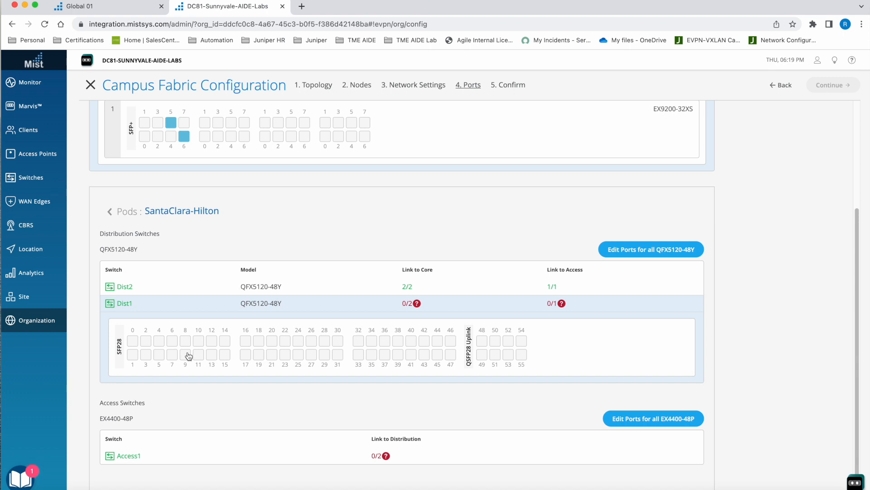
left_click(160, 357)
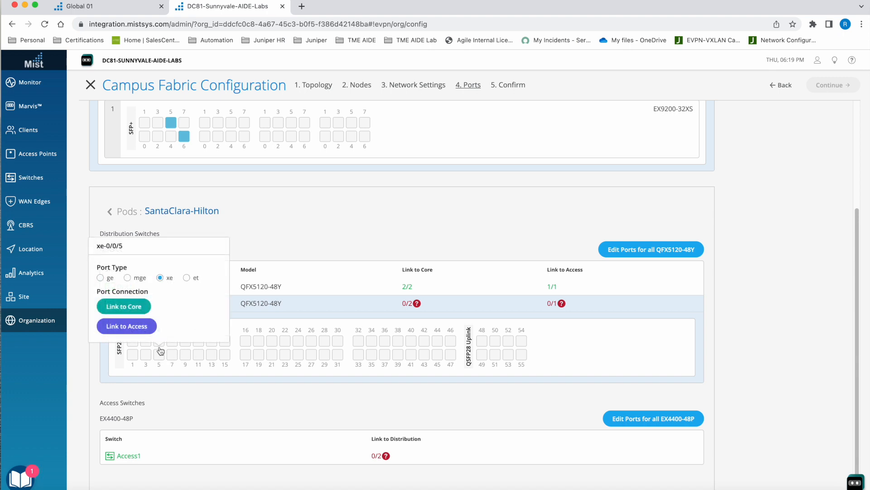
left_click(122, 306)
left_click(124, 346)
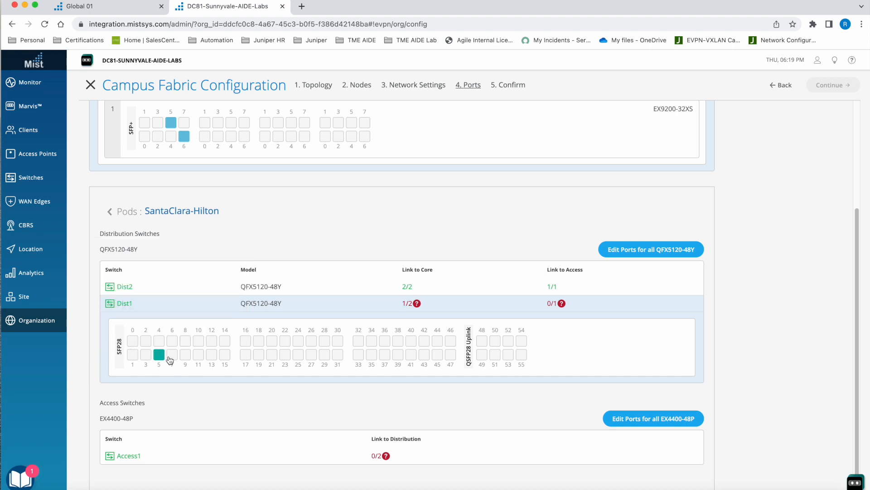
left_click(159, 340)
left_click(121, 286)
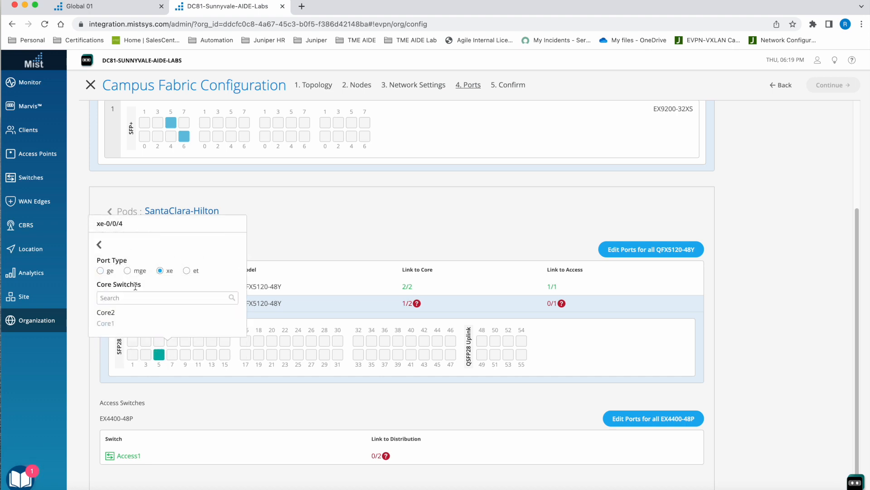
left_click(130, 313)
- Set Dist1 port 36 to type ge and link it to the access switch Access1
left_click(385, 341)
left_click(330, 259)
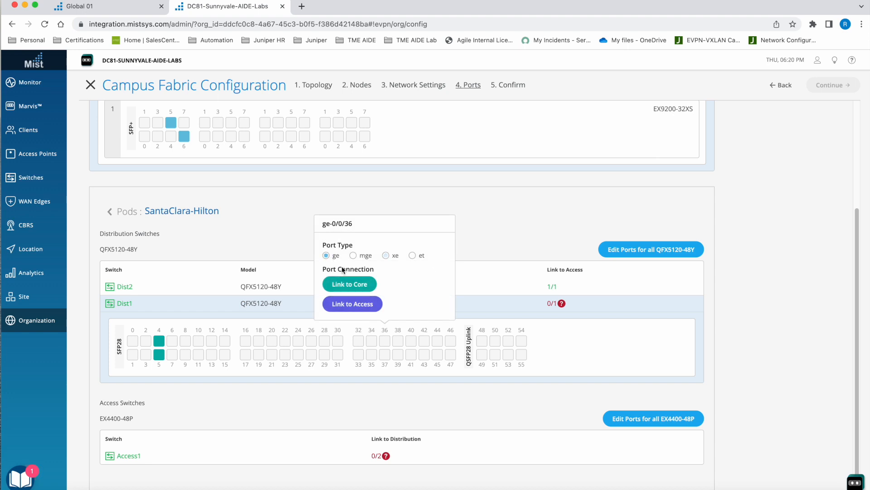
left_click(370, 310)
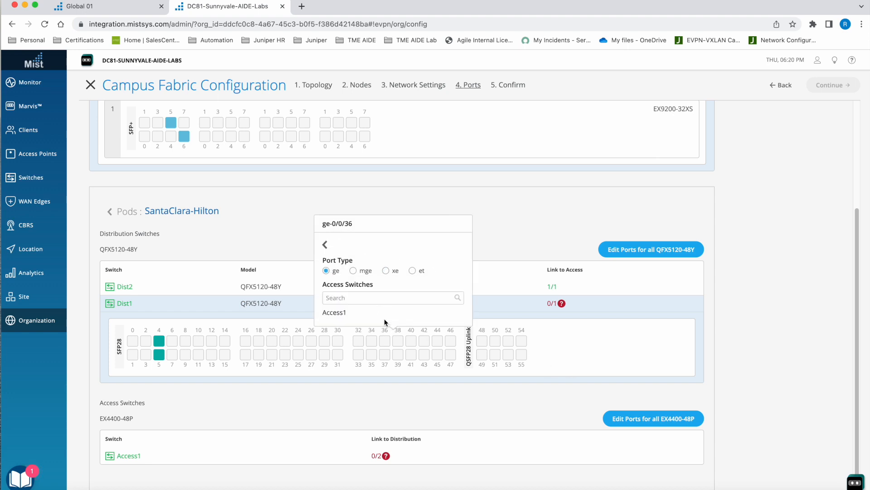
left_click(371, 314)
- Link Access1 ports 36 and 37 to the distribution switches Dist1 and Dist2 respectively
left_click(420, 457)
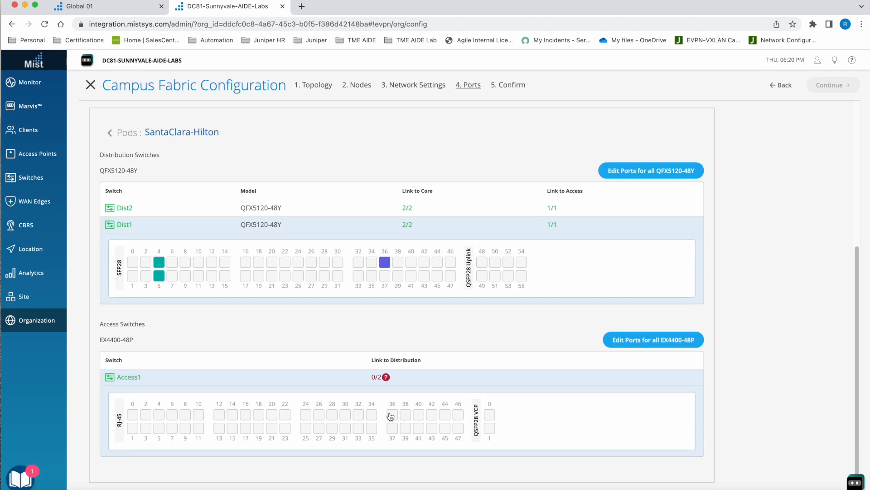
left_click(390, 415)
left_click(339, 382)
left_click(393, 430)
left_click(346, 391)
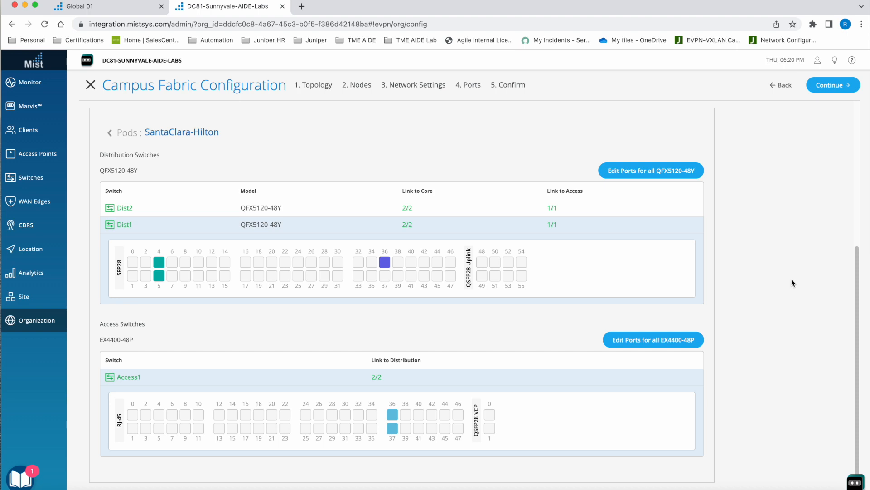
scroll(793, 182, "up", 4)
- Apply the reviewed campus fabric configuration and open the saved NFD-Fabric topology
left_click(811, 87)
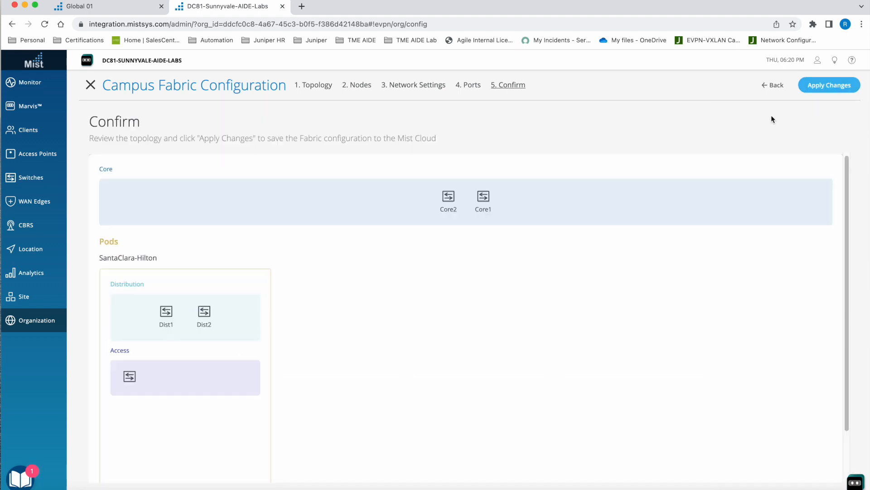
left_click(826, 89)
left_click(480, 181)
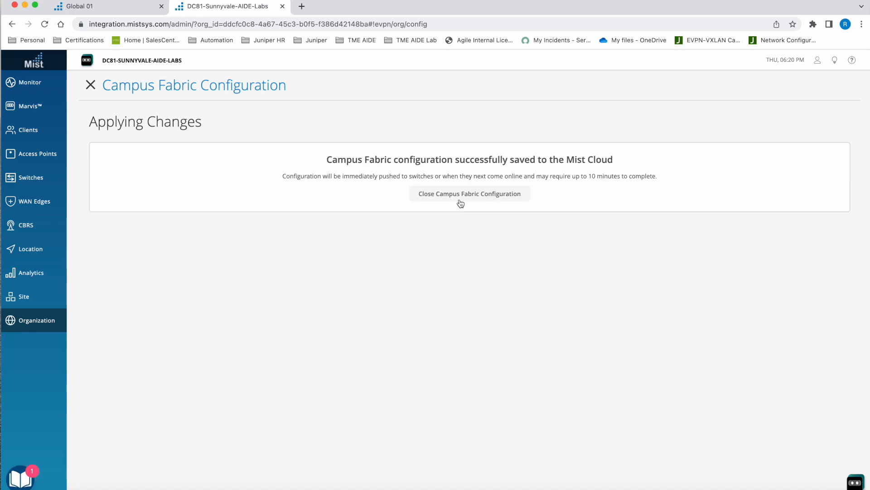
left_click(458, 202)
left_click(263, 161)
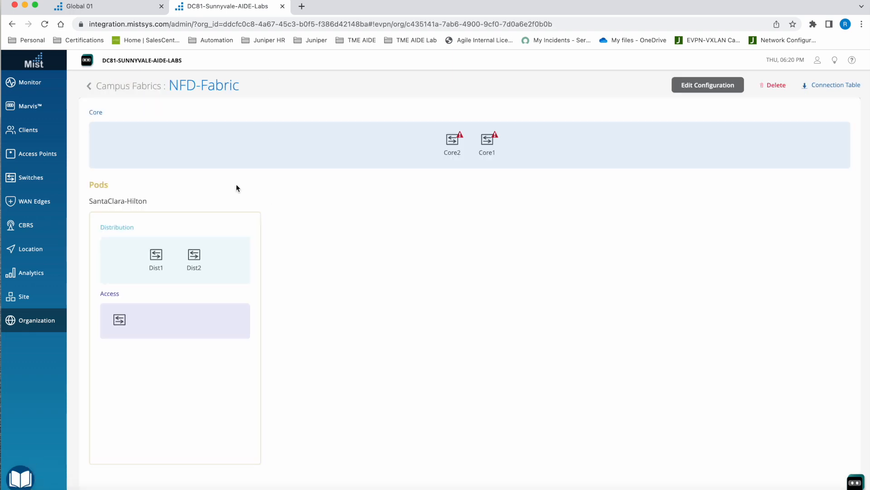
- Open a remote shell on Access1 from the fabric topology and run show bgp summary
left_click(121, 320)
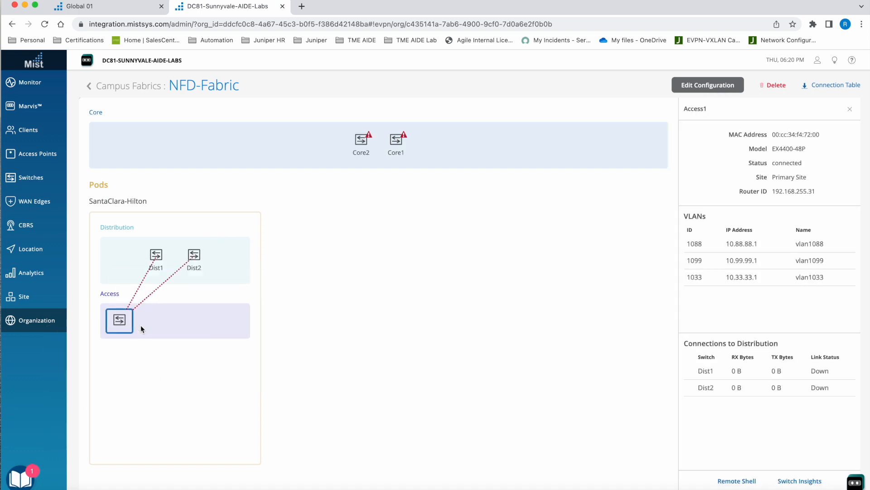
left_click(737, 480)
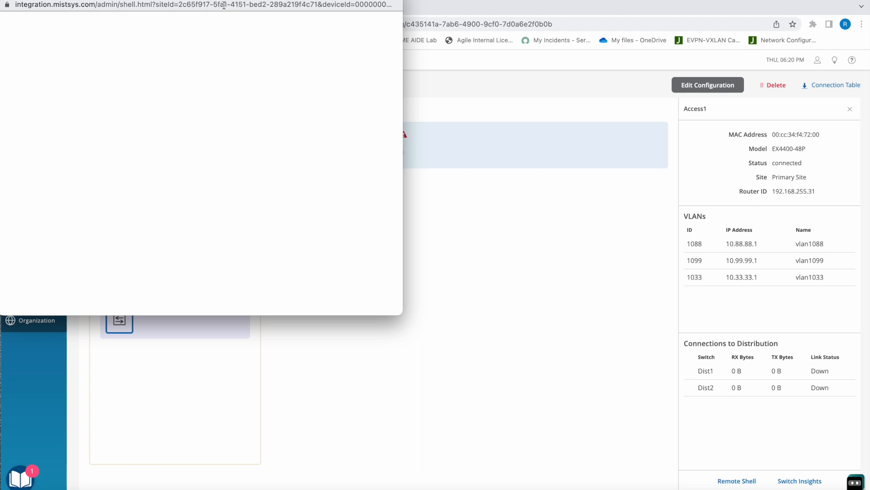
left_click_drag(232, 1, 341, 42)
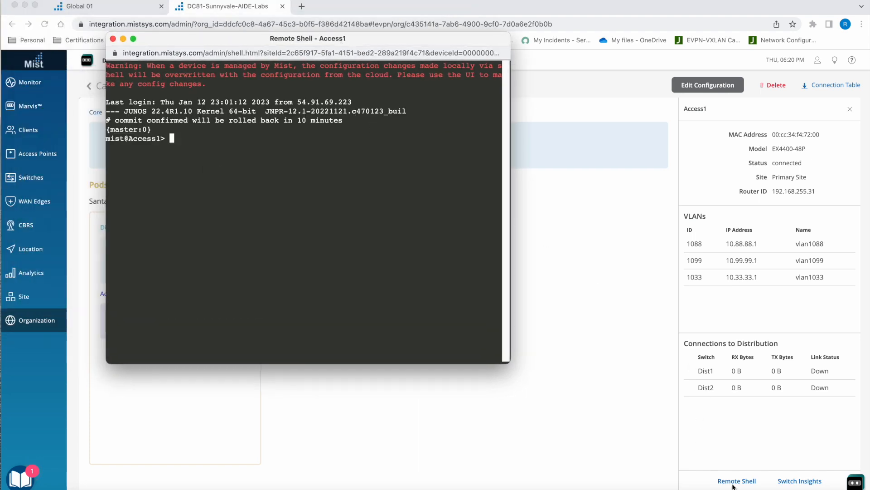
type("show bgp sum")
key("Return")
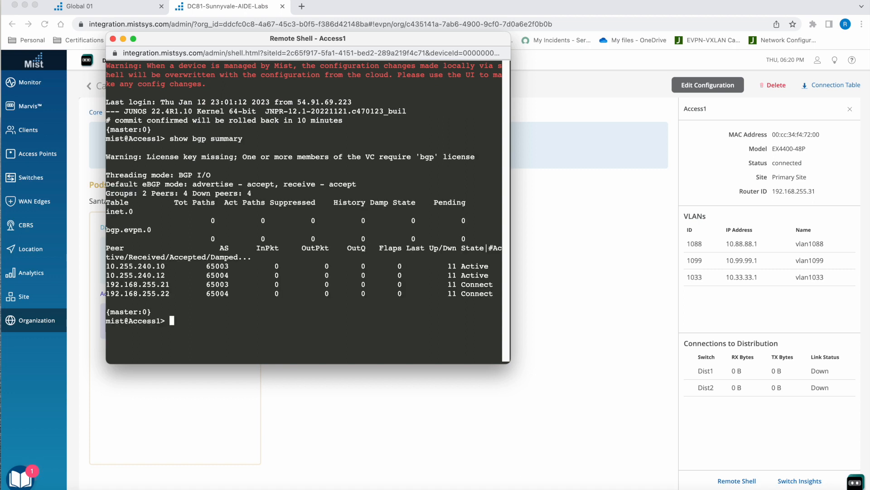
- Rerun the BGP summary on Access1 with continuous updating, using show bgp summary | refresh 5
key("Up")
type("| refresh 5")
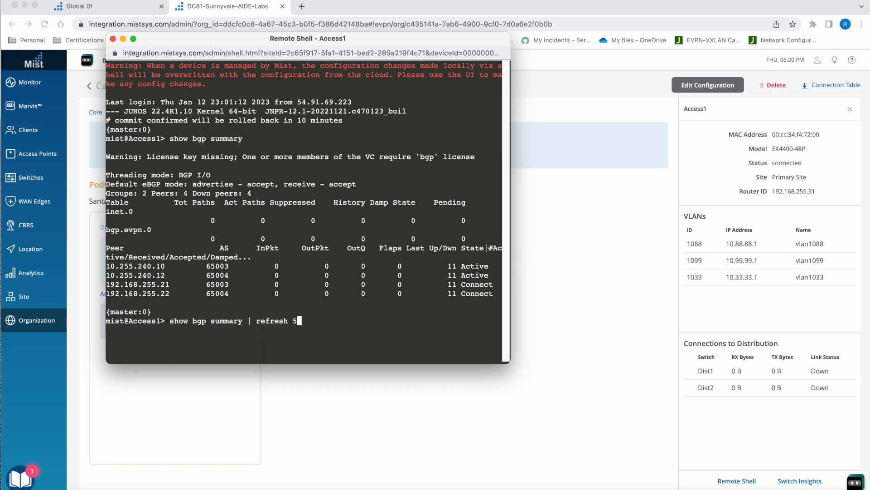
key("Return")
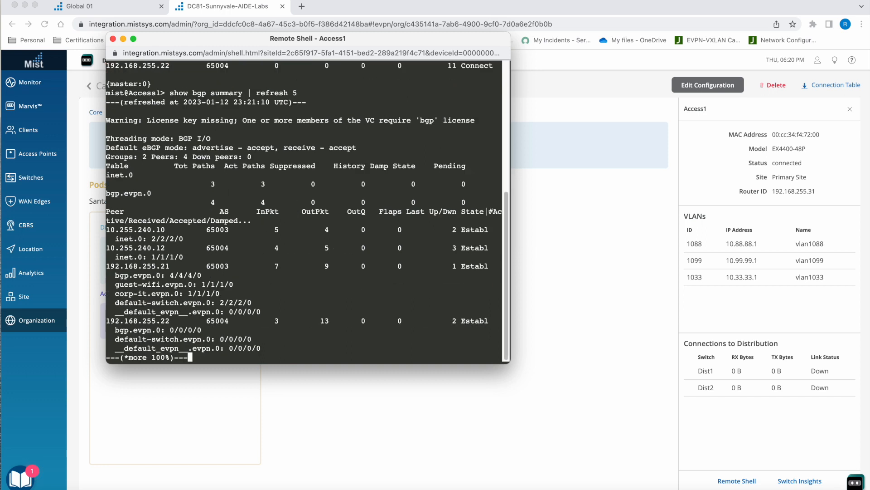
- Rerun show bgp summary | refresh 5 on Access1 to check its peers again, then quit the output
key("ctrl+c")
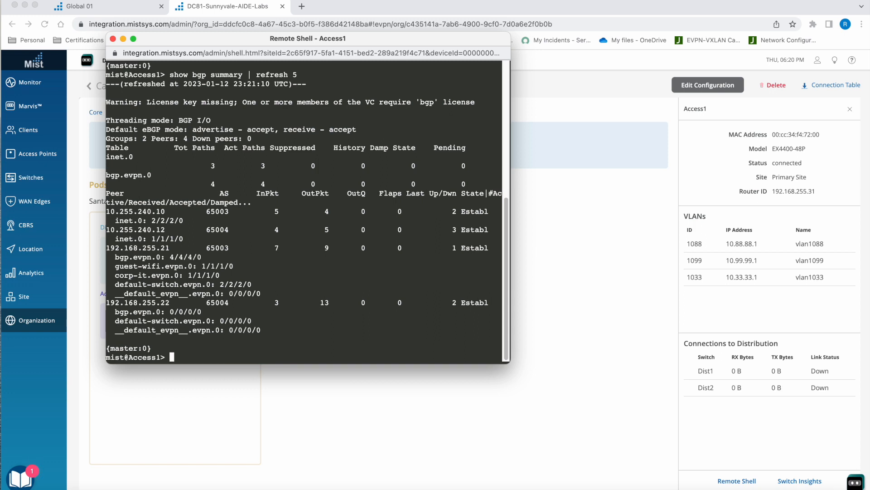
key("Up")
key("Return")
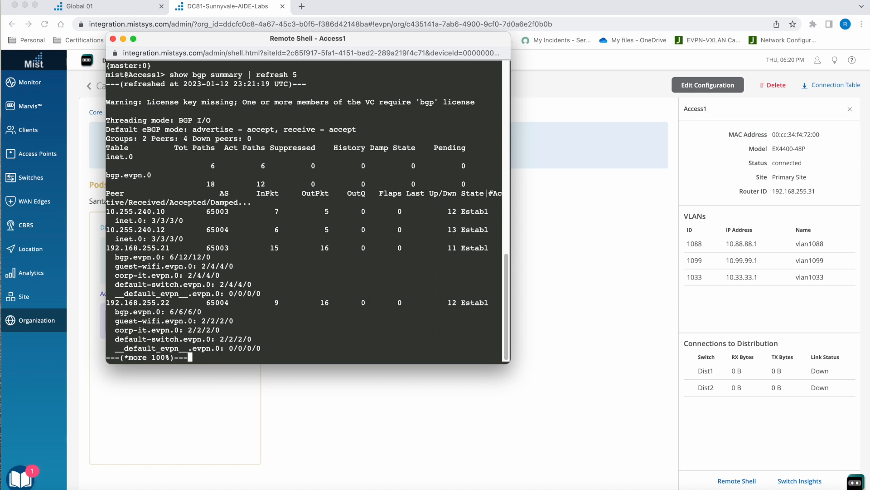
key("q")
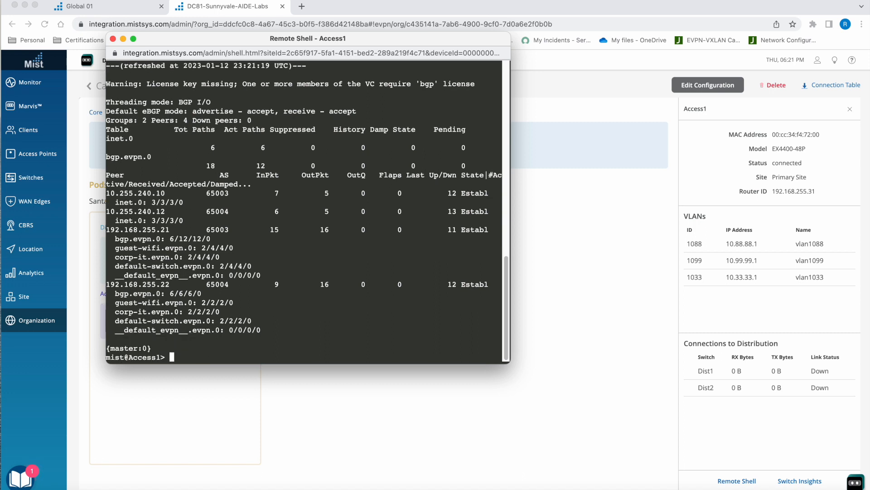
- Enlarge the Access1 remote shell window and run show ethernet-switching table twice to check the learned MAC addresses
type("show ethernet-switching table")
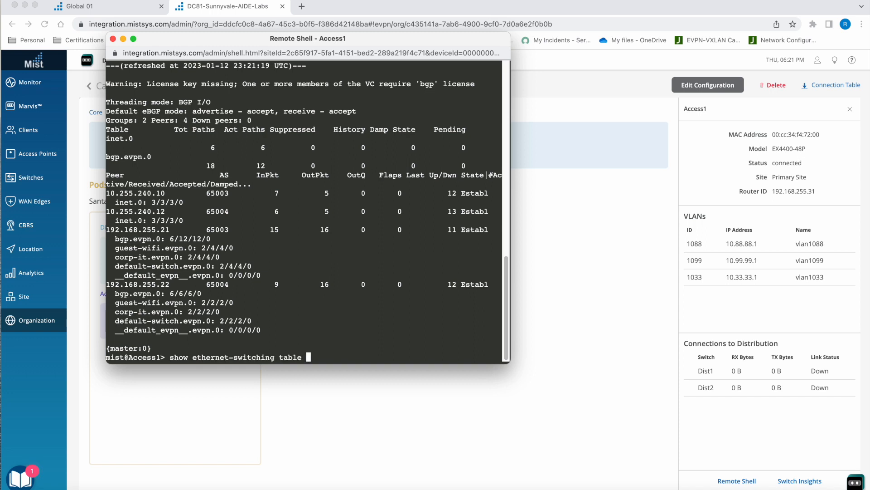
key("Return")
left_click_drag(509, 363, 600, 388)
key("Up")
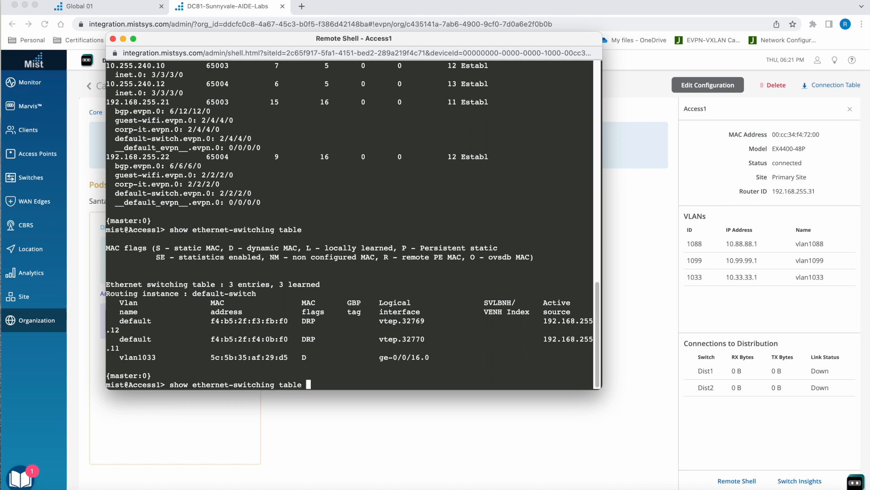
key("Return")
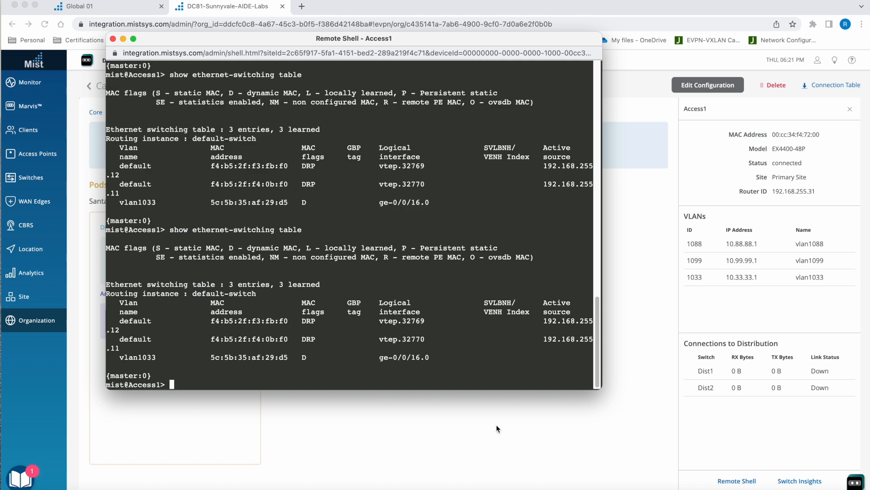
- Switch to SecureCRT and ping the gateway 10.99.99.1 from desktop1 in the TME Workaround session
left_click(446, 485)
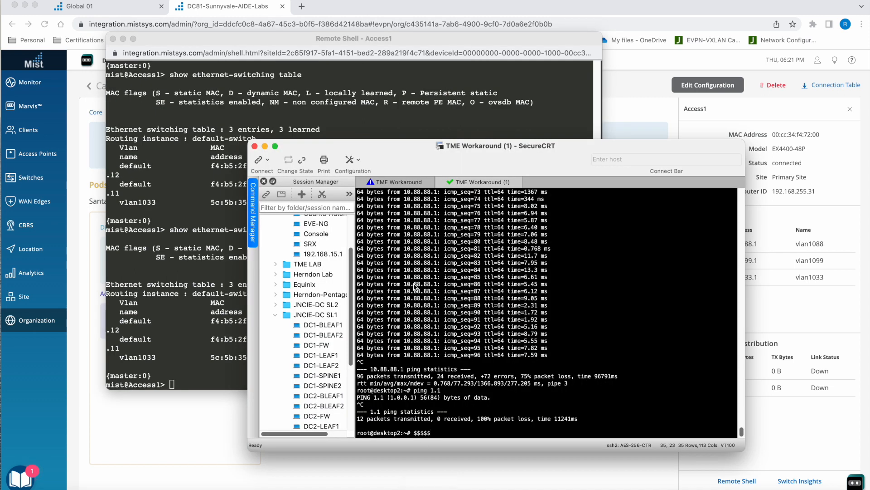
left_click(399, 182)
key("Return")
key("Return")
key("Return")
type("pin g")
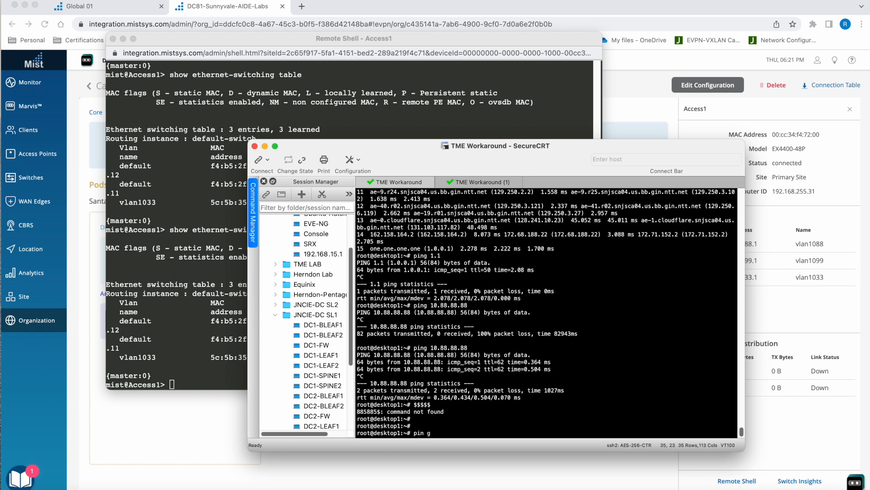
key("BackSpace")
key("BackSpace")
type("g 10.99.99.1")
key("Return")
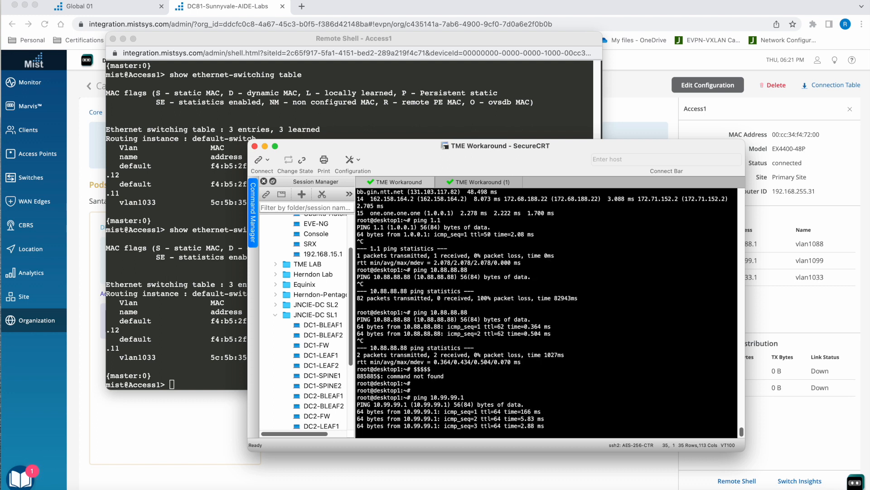
- Switch back to the Access1 remote shell, rerun show ethernet-switching table and check the vlan1099 entry's logical interface
left_click(232, 214)
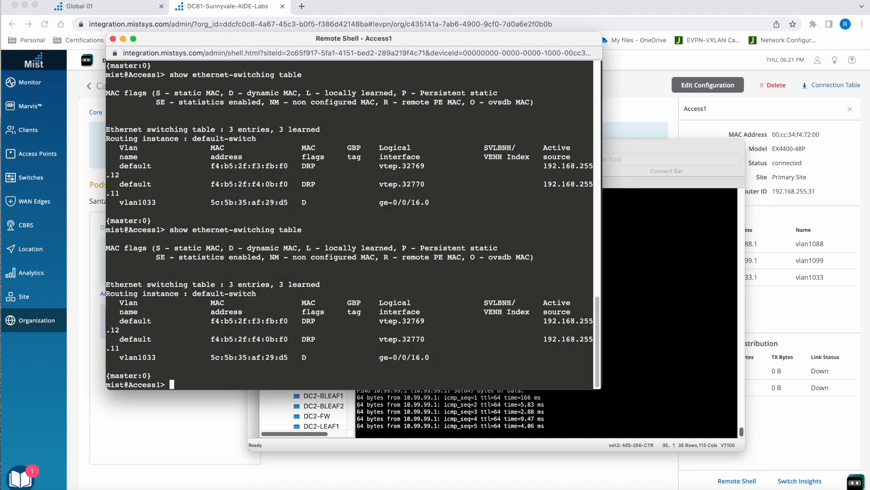
key("Up")
key("Return")
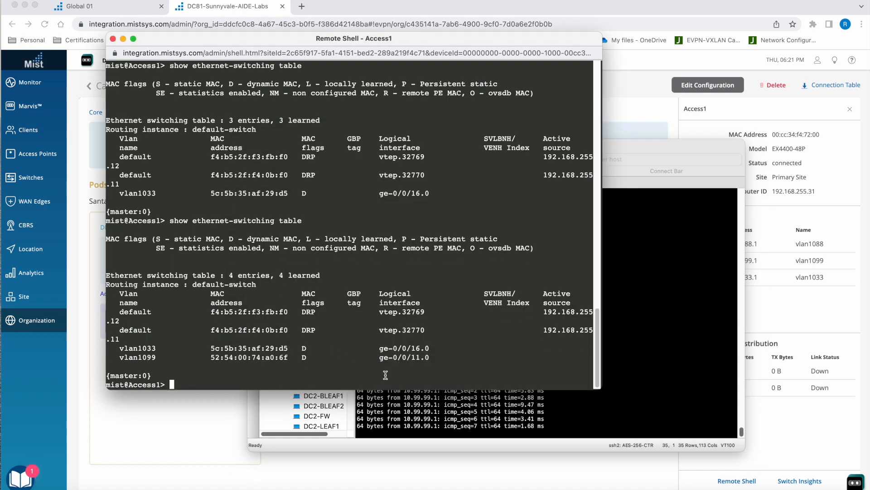
left_click_drag(379, 360, 439, 360)
left_click(501, 374)
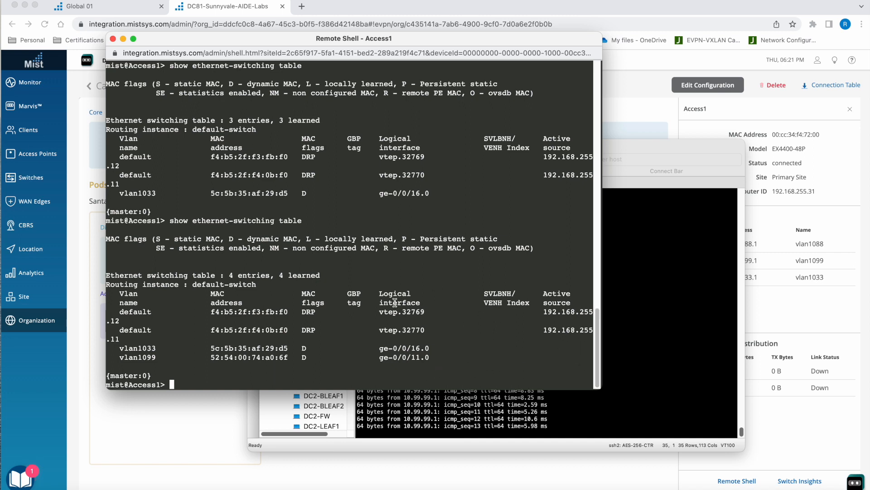
- Switch to the TME Workaround (1) session in SecureCRT and ping 10.88.88.1 from desktop2
left_click(621, 277)
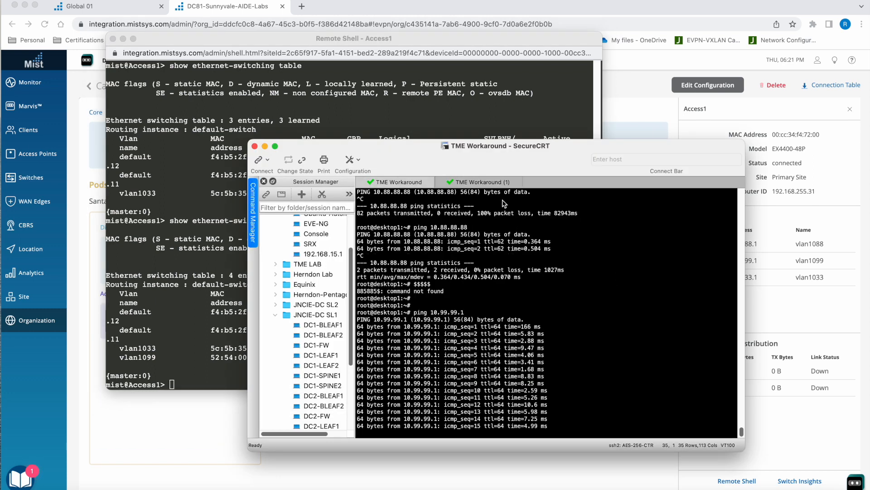
left_click(489, 183)
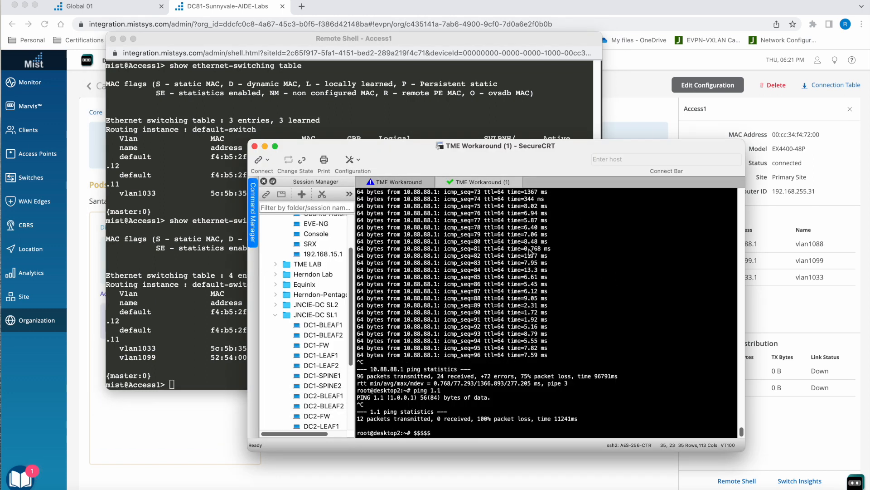
type("$$$$$")
key("Return")
key("Return")
type("ping ")
type("10.99")
type("88.88.1")
key("Return")
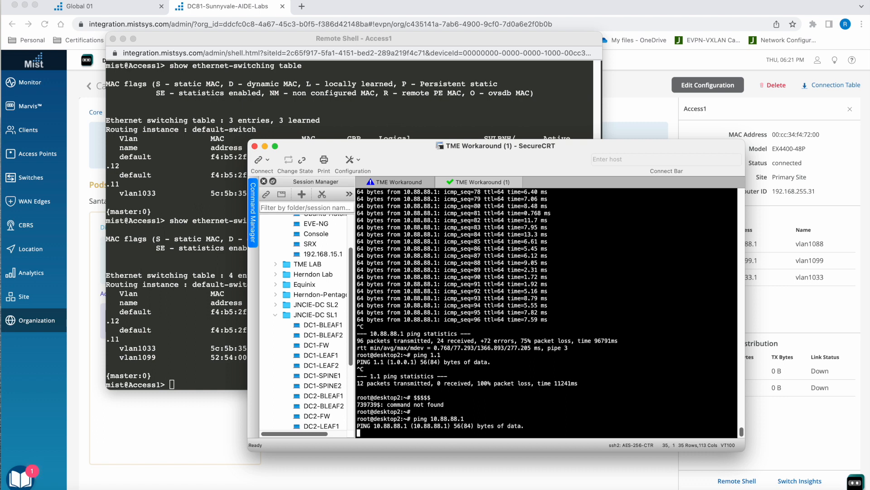
- Stop the ping on desktop2, list its interfaces with ifconfig, and ping 10.88.88.1 again
key("ctrl+c")
type("ifocnifg")
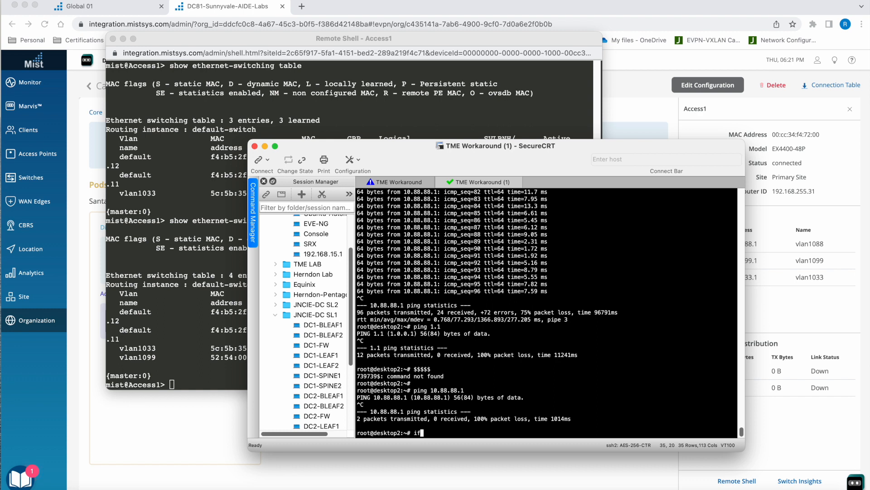
key("BackSpace")
key("BackSpace")
key("BackSpace")
key("BackSpace")
key("BackSpace")
key("BackSpace")
type("config")
key("Return")
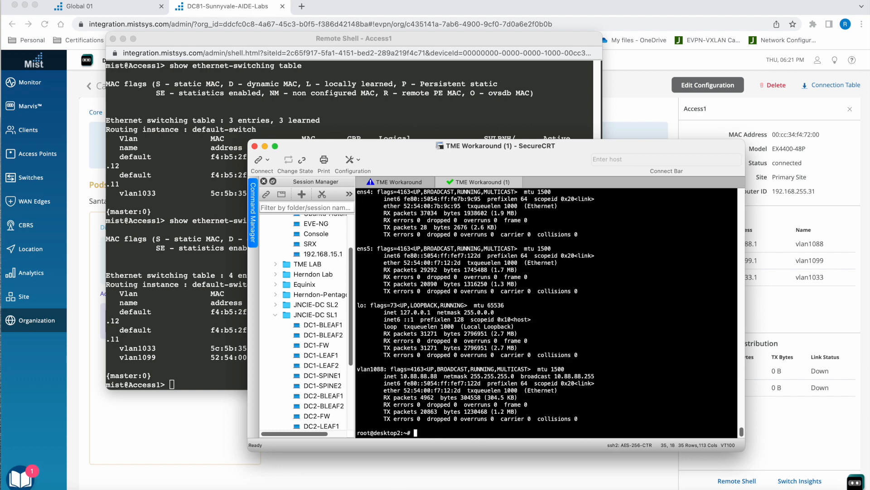
type("ping 10.88.88.1")
key("Return")
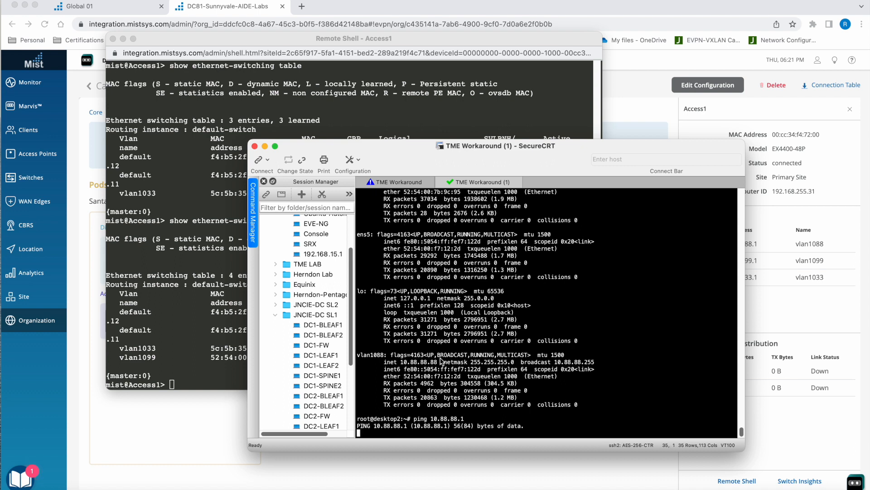
- Return to the desktop1 session, stop its running ping, and ping 1.1 to test internet access
left_click(399, 181)
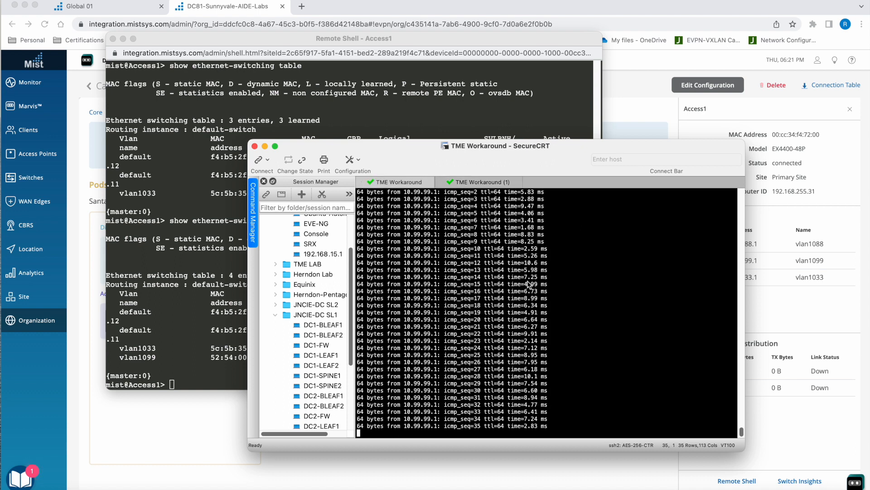
key("ctrl+c")
type("ping 1.1")
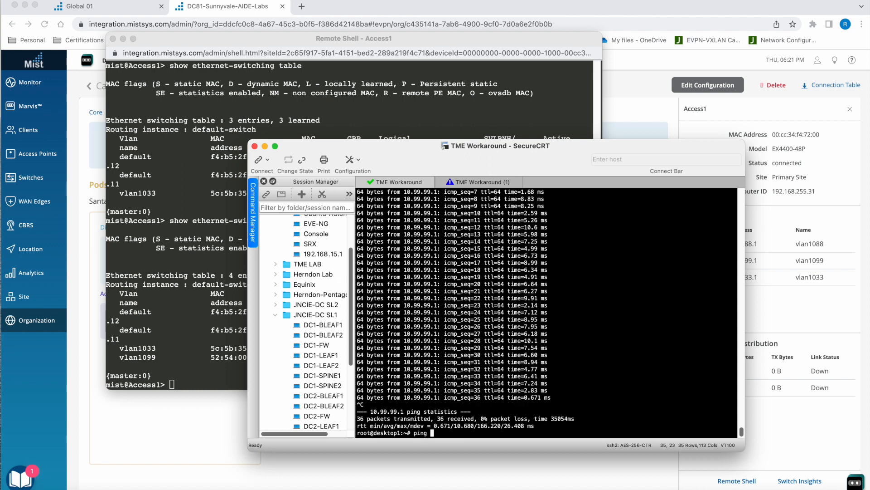
key("Return")
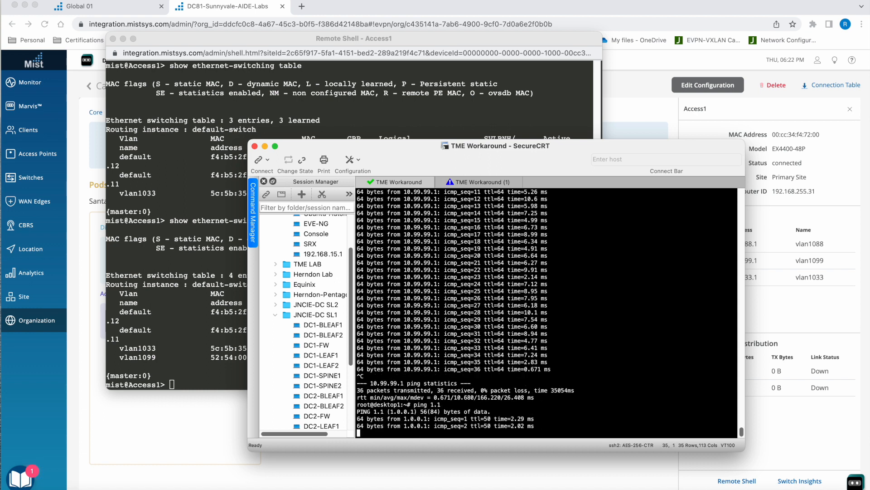
- Stop the ping on desktop1, trace the route to 1.1 with traceroute, and check the first-hop gateway
key("ctrl+c")
type("tracero")
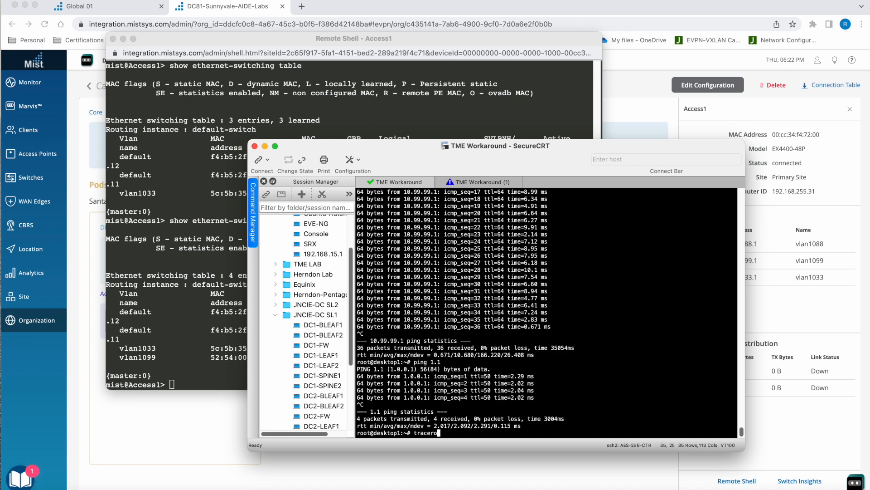
type("ute 1.1")
key("Return")
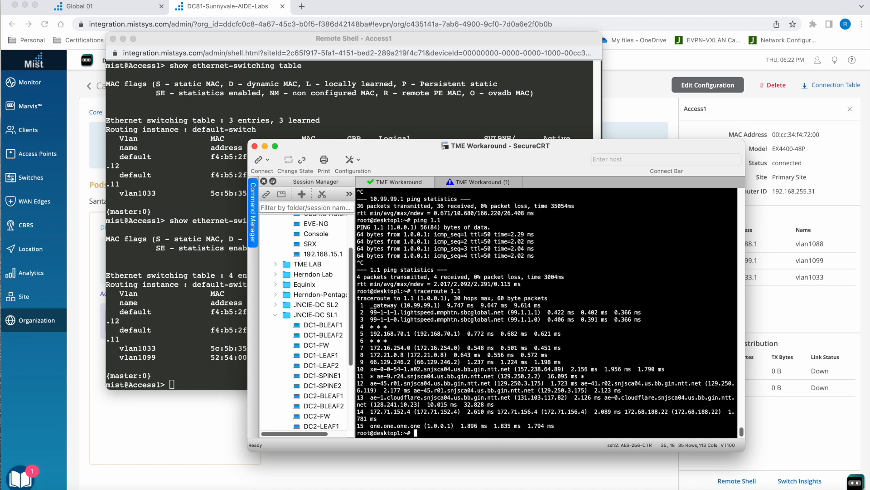
left_click_drag(404, 305, 444, 309)
left_click(538, 374)
- Return to Mist, close the Access1 remote shell and reload the NFD-Fabric topology page
left_click(198, 232)
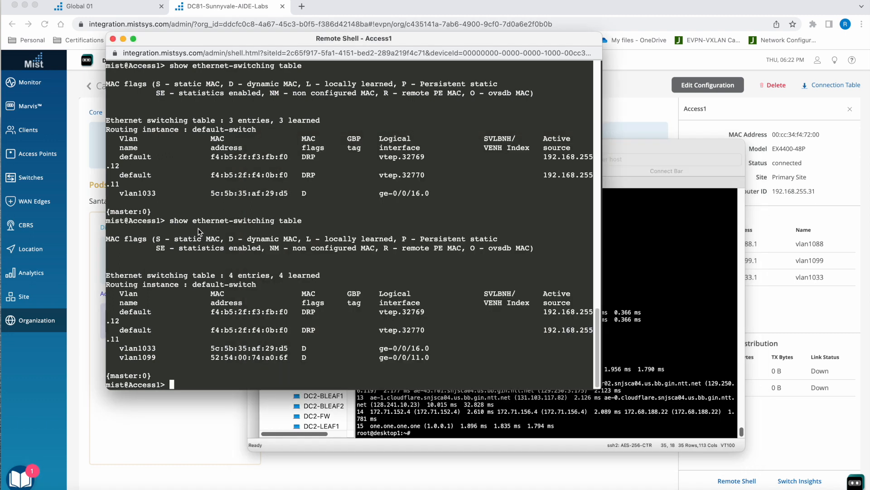
left_click(113, 39)
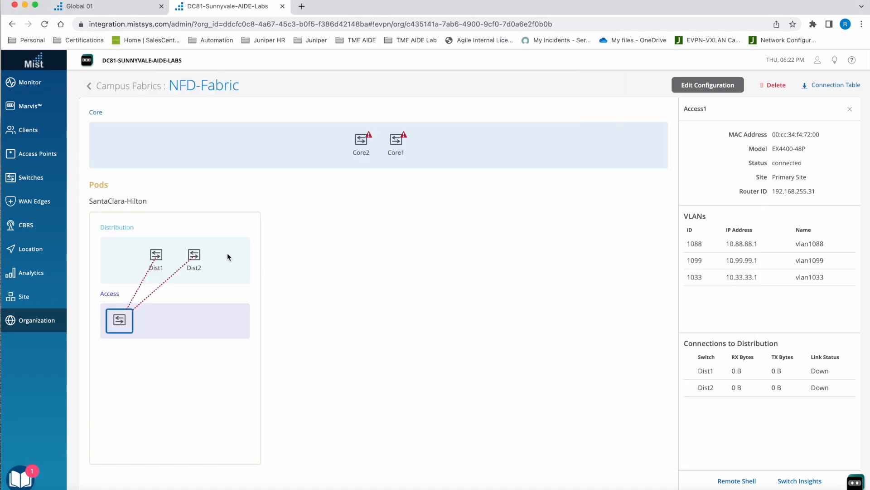
left_click(45, 24)
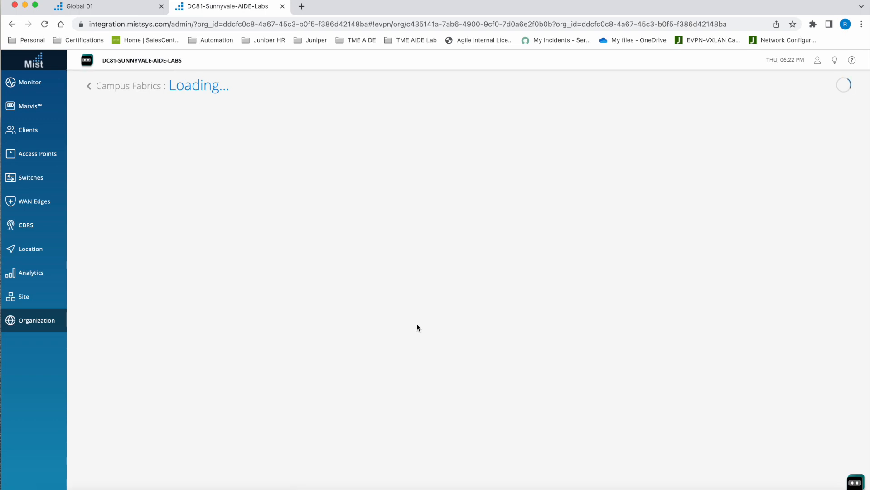
- Inspect the details and links of Core2, then of Access1, in the NFD-Fabric topology
mouse_move(196, 249)
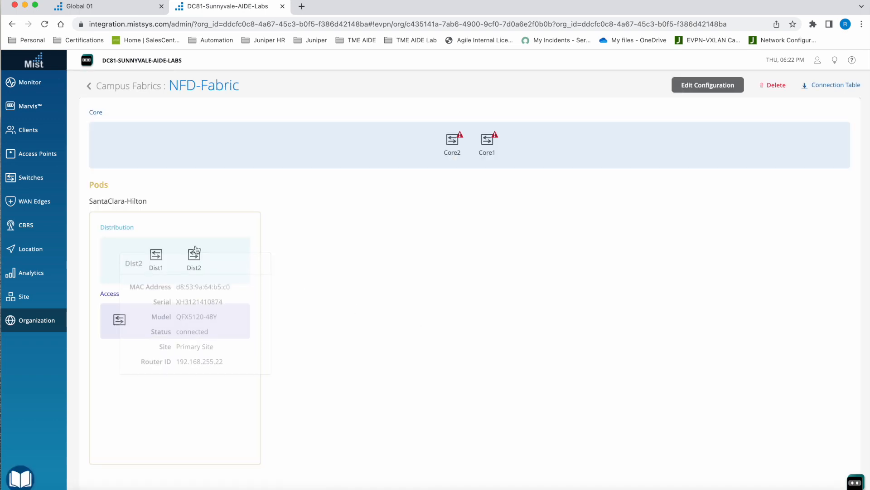
left_click(453, 141)
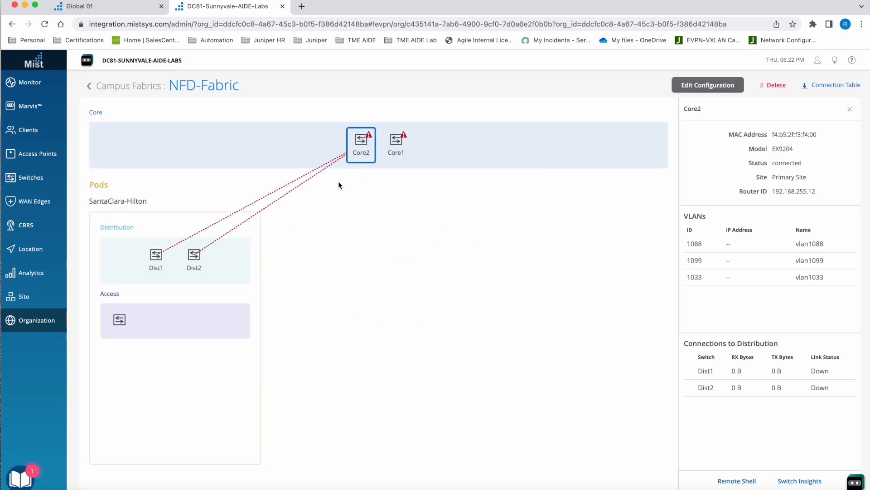
left_click(119, 320)
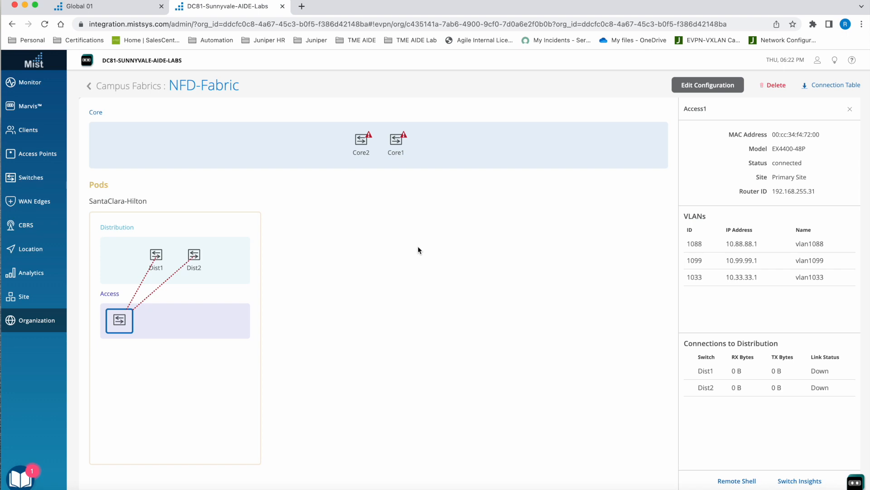
- View the Primary Site's access points, then reopen the NFD-Fabric campus fabric and show the details of Access1
left_click(29, 153)
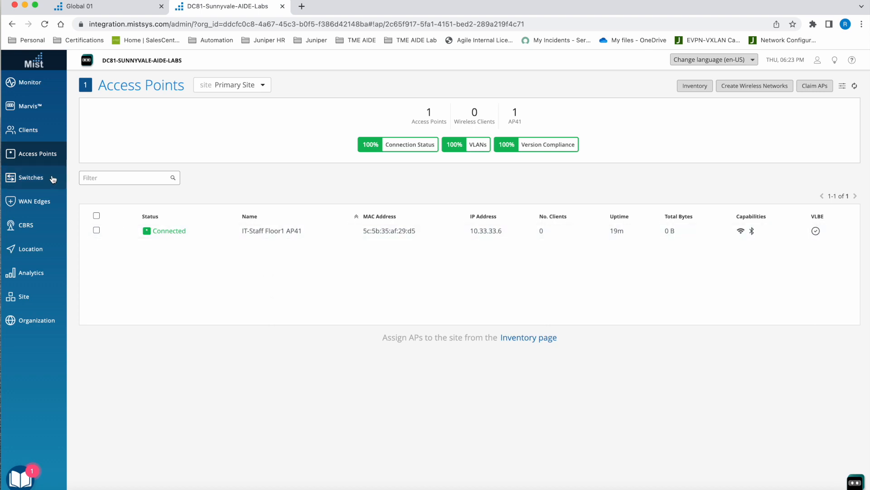
mouse_move(45, 320)
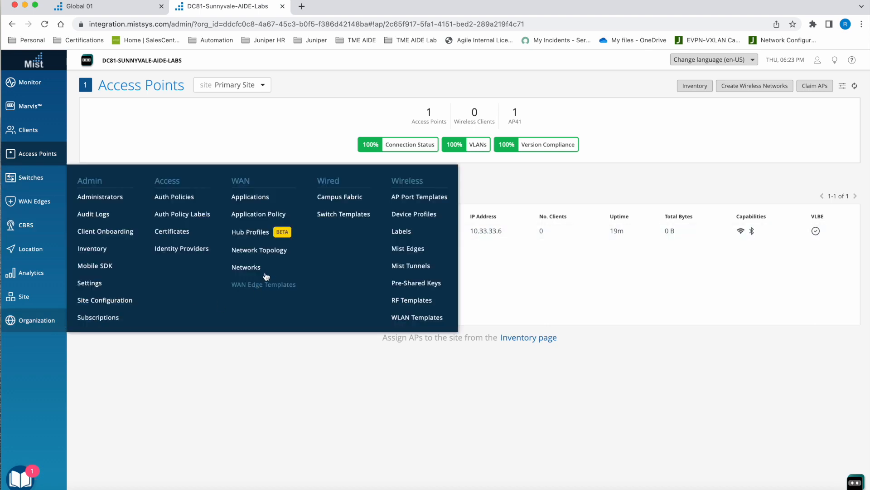
left_click(340, 198)
left_click(236, 155)
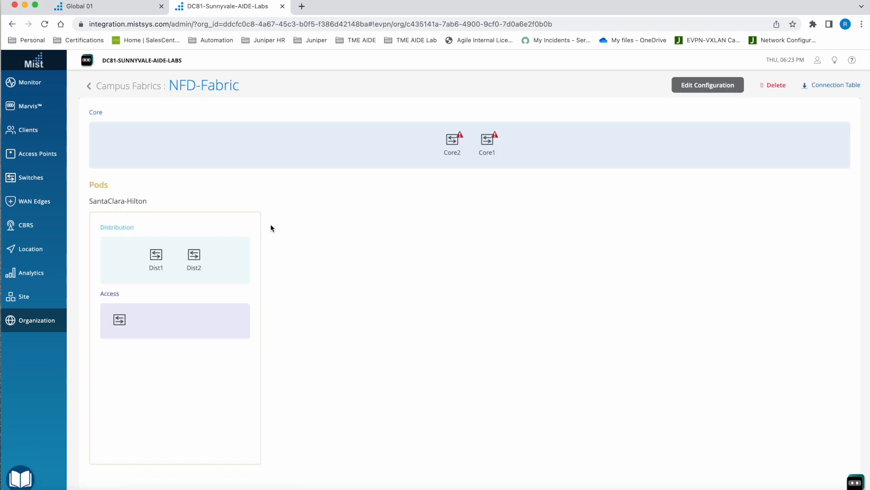
left_click(118, 322)
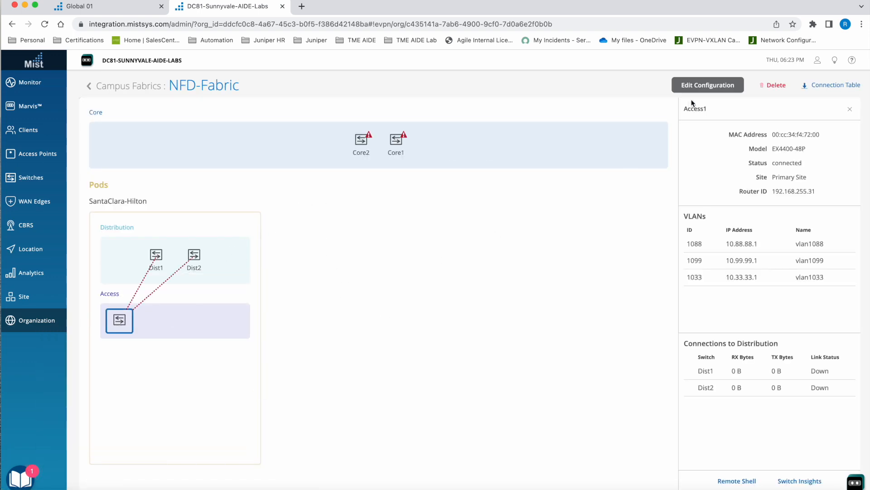
- Edit the NFD-Fabric configuration and add switch Access2 to the access layer of the SantaClara-Hilton pod
left_click(710, 85)
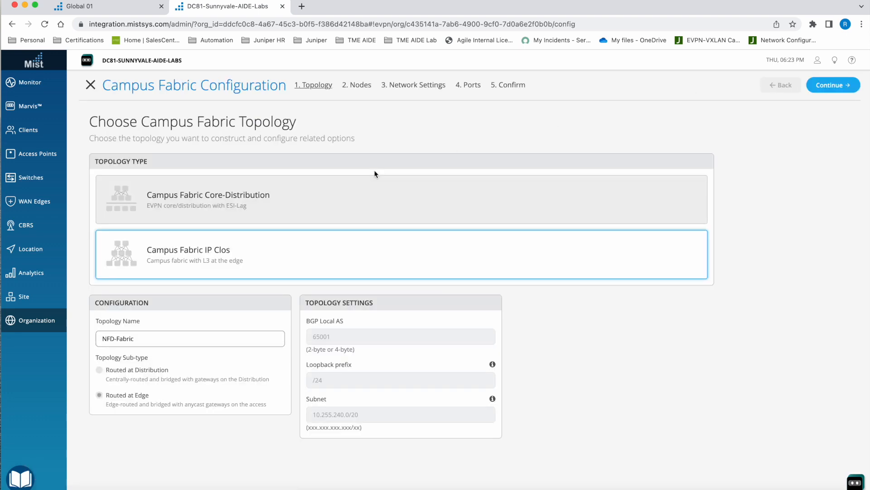
left_click(833, 85)
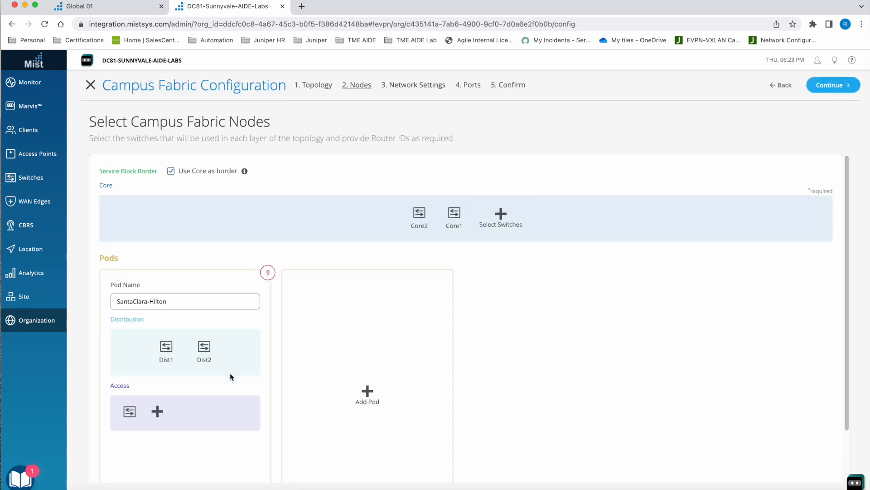
left_click(154, 412)
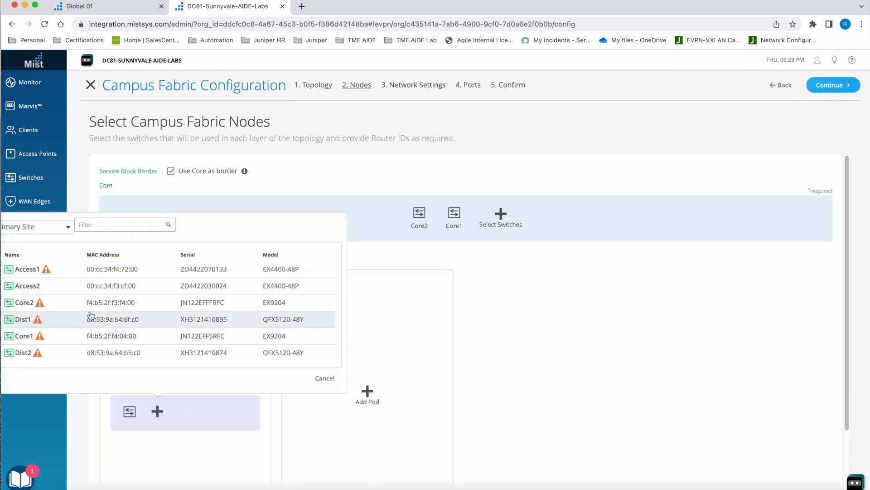
left_click(21, 289)
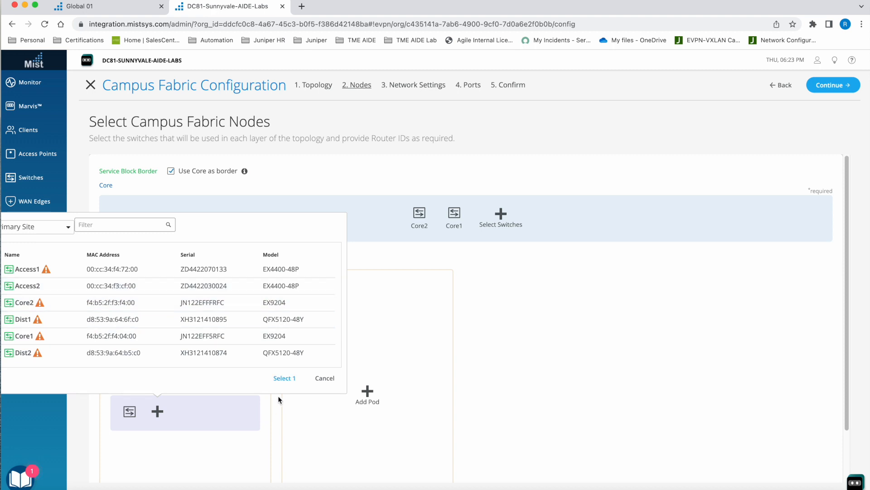
left_click(285, 380)
- Keep the network settings and, in the SantaClara-Hilton pod's port assignments, link Dist2 port ge-0/0/36 to Access2
mouse_move(462, 221)
left_click(832, 86)
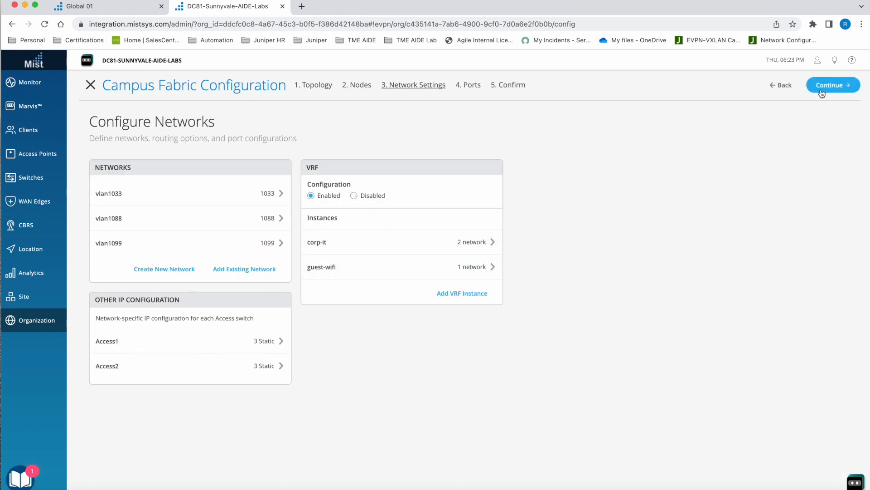
left_click(822, 93)
scroll(338, 326, "down", 3)
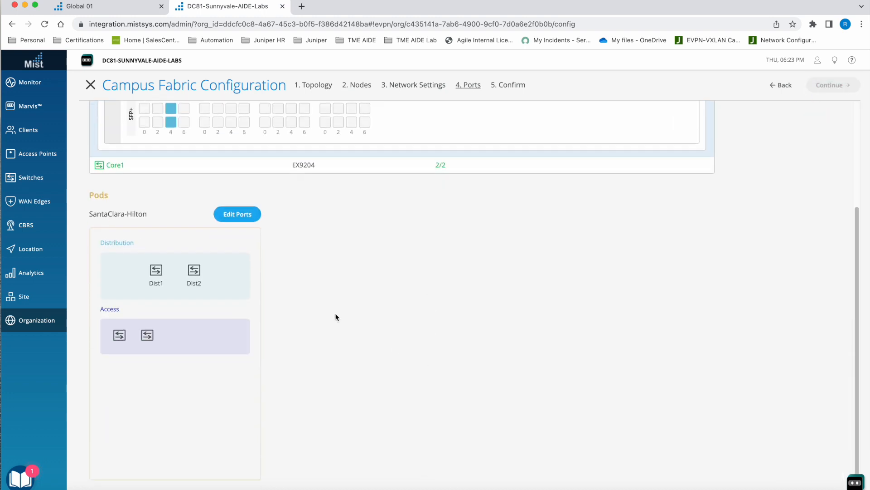
left_click(239, 215)
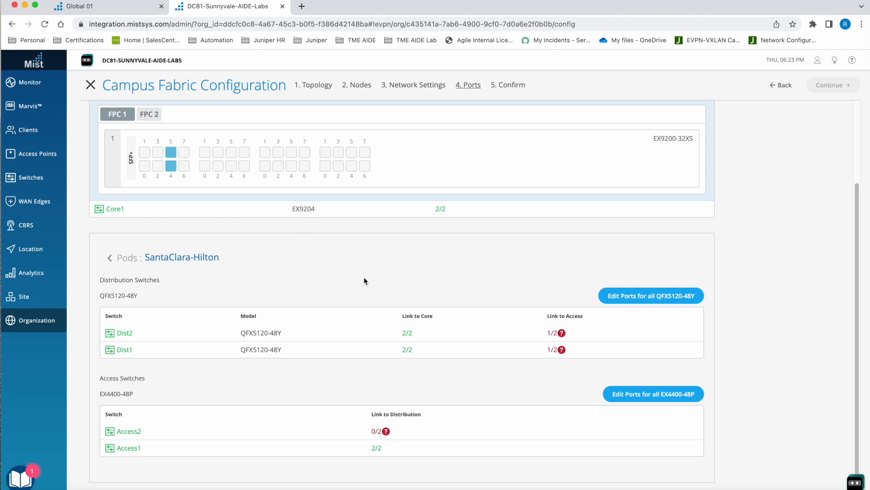
left_click(409, 334)
left_click(386, 327)
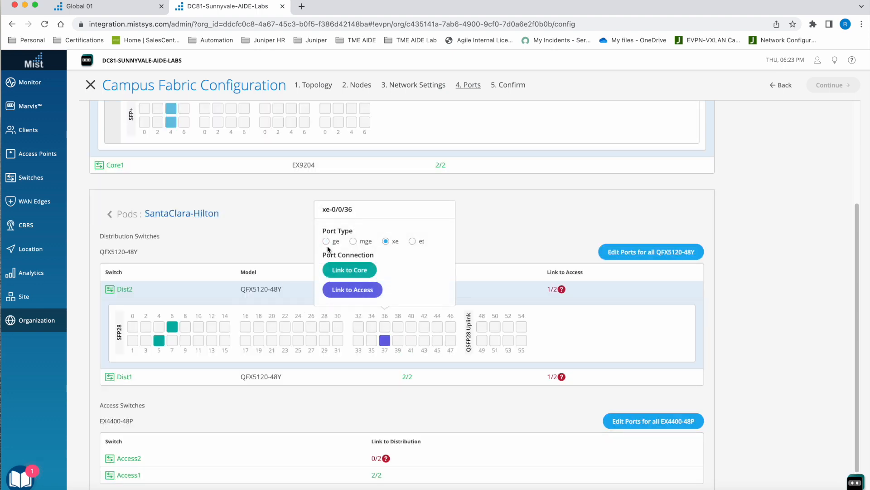
left_click(348, 290)
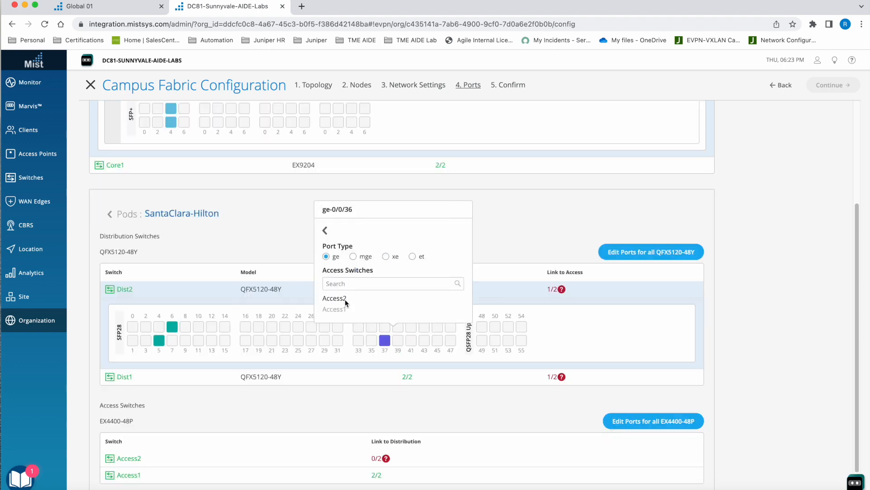
left_click(345, 298)
- Link Dist1 port ge-0/0/37 to Access2 with port type ge
left_click(393, 374)
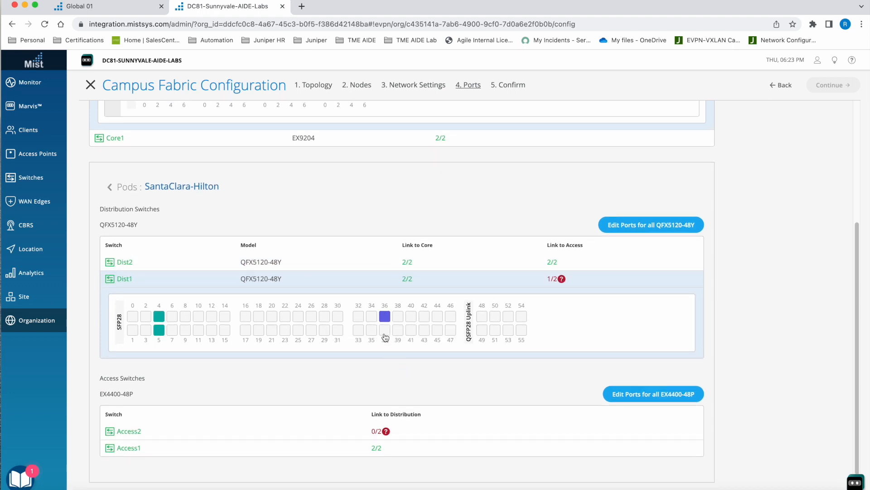
left_click(384, 332)
left_click(327, 254)
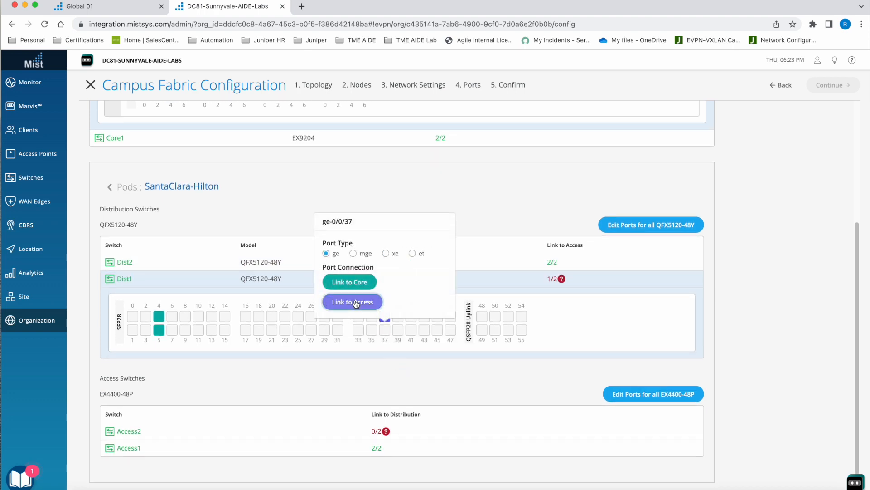
left_click(356, 302)
left_click(364, 311)
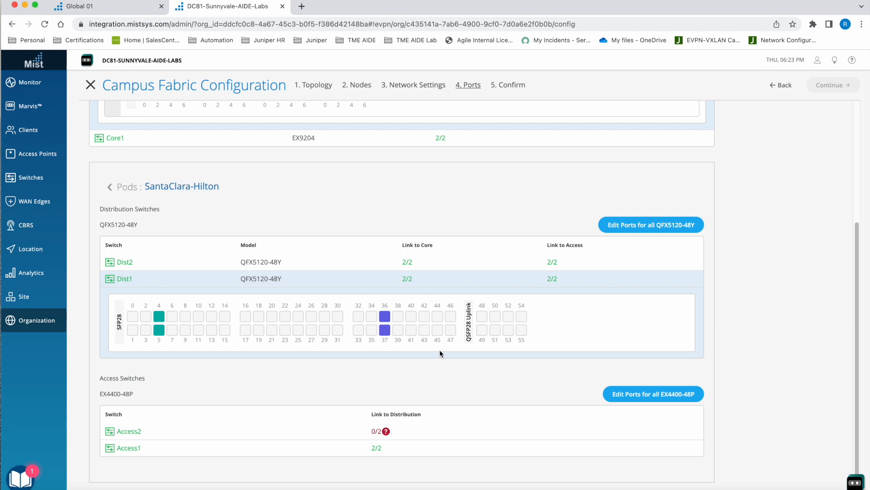
- On Access2, link port ge-0/0/36 to Dist2 and port ge-0/0/37 to Dist1
left_click(399, 429)
scroll(398, 408, "down", 2)
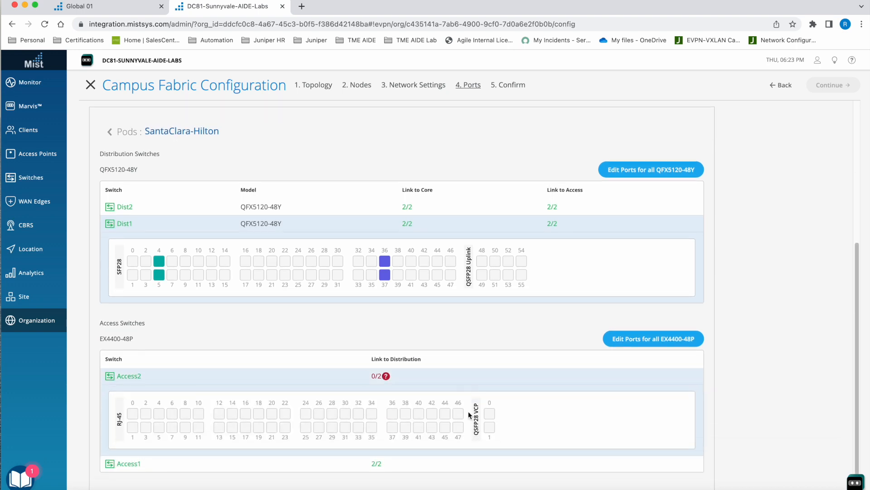
left_click(393, 413)
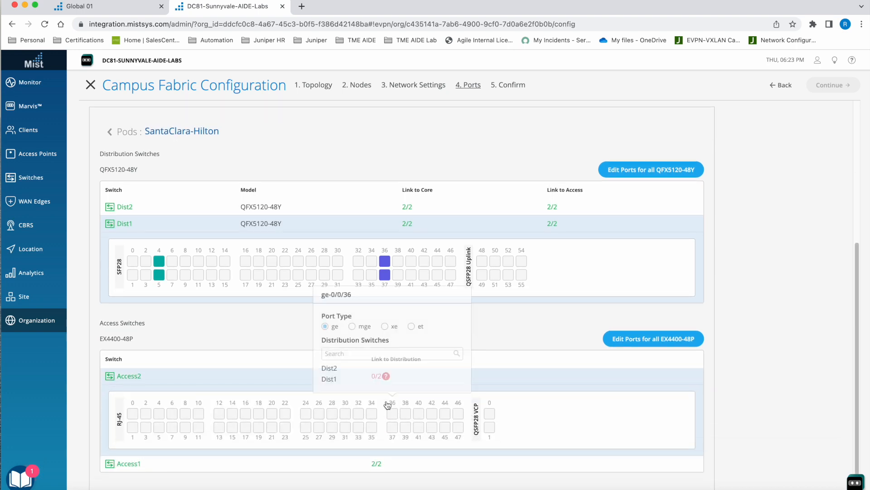
left_click(340, 369)
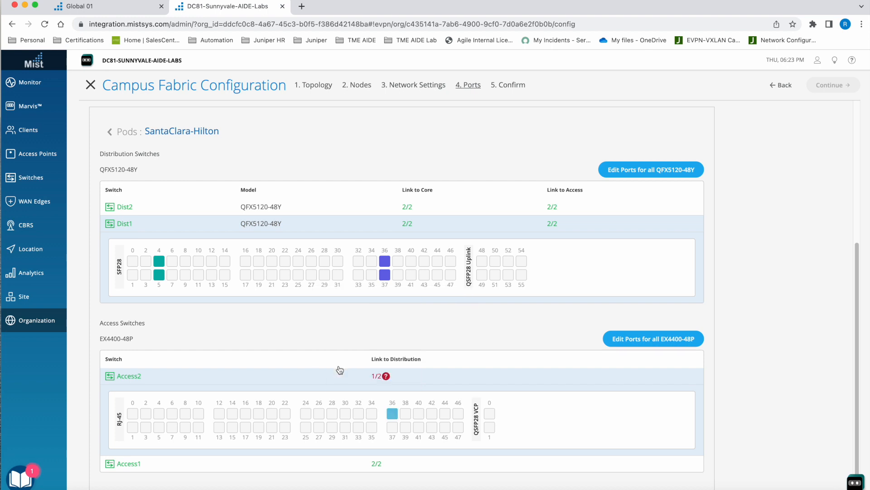
left_click(393, 427)
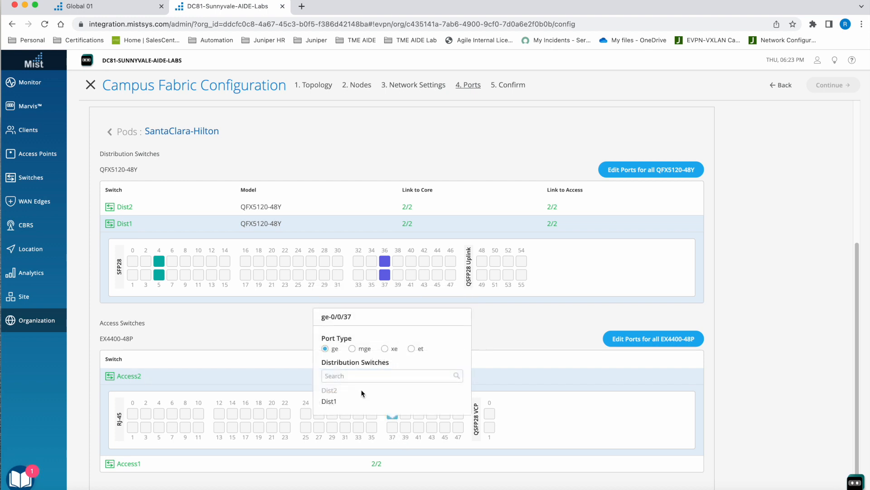
left_click(336, 401)
- Apply and confirm the fabric configuration changes, and reopen the NFD-Fabric topology
left_click(833, 85)
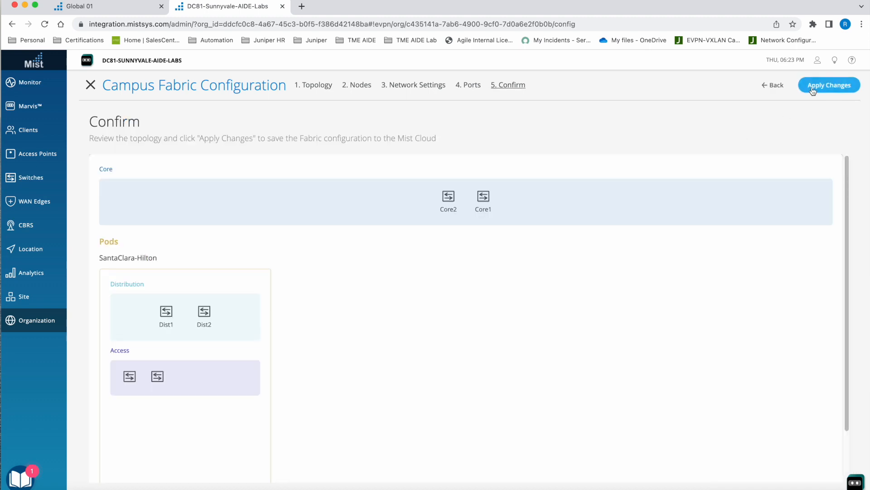
left_click(829, 86)
left_click(472, 183)
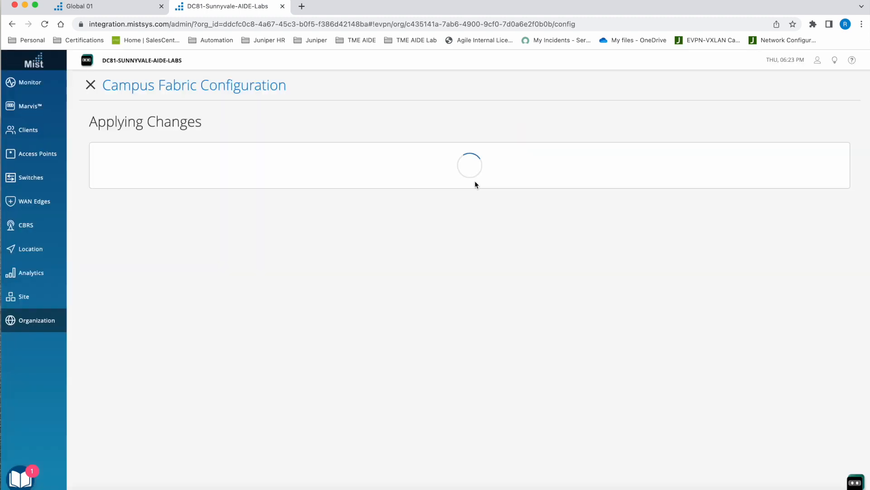
left_click(449, 195)
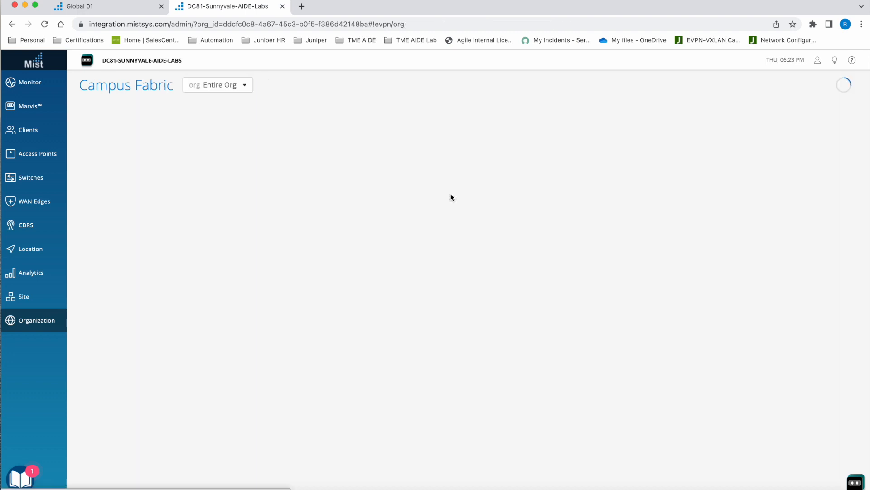
left_click(237, 158)
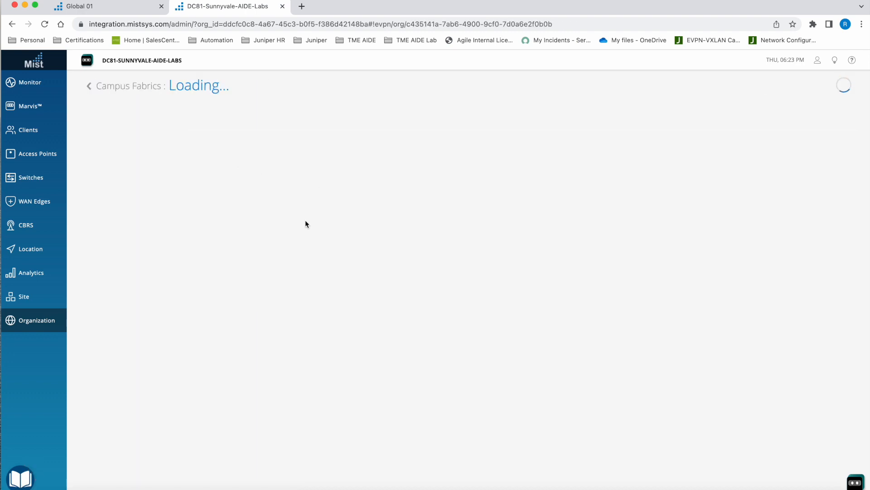
- Switch to SecureCRT and ping 10.88.88.88 from desktop1
left_click(426, 488)
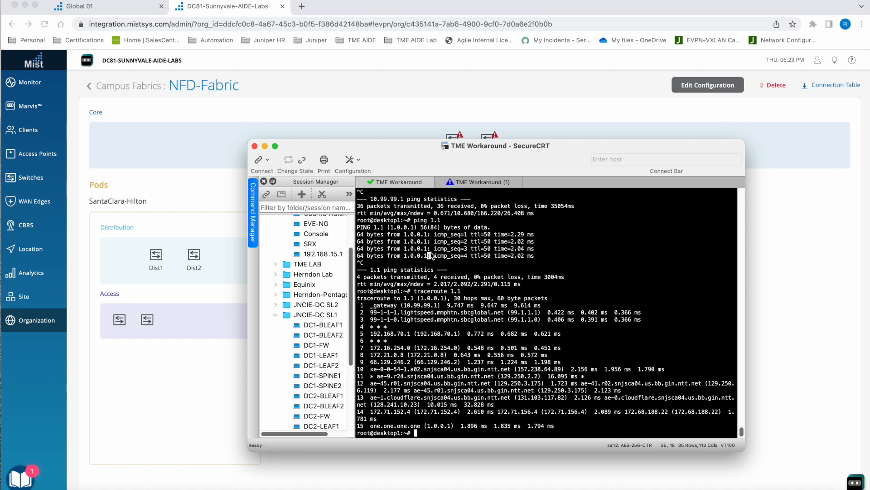
type("ping 10.88.88.88")
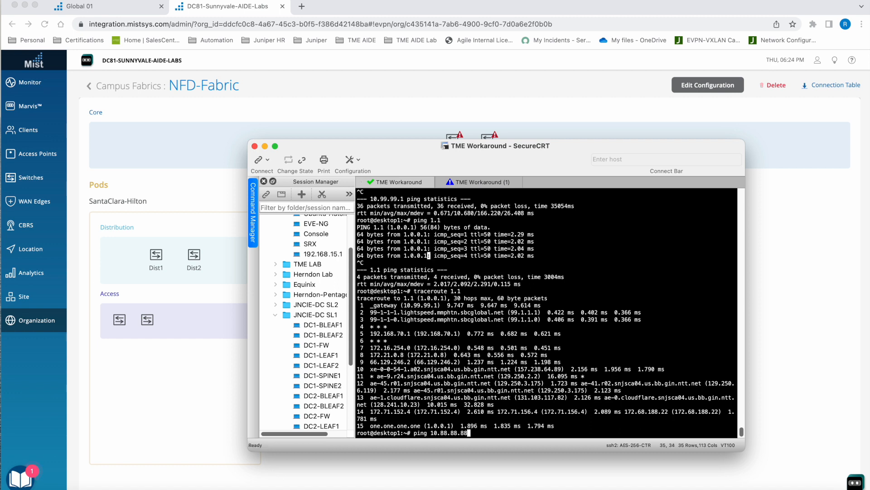
key("Return")
- Compare the running pings in both TME Workaround sessions, and stop the one on desktop1
left_click(475, 184)
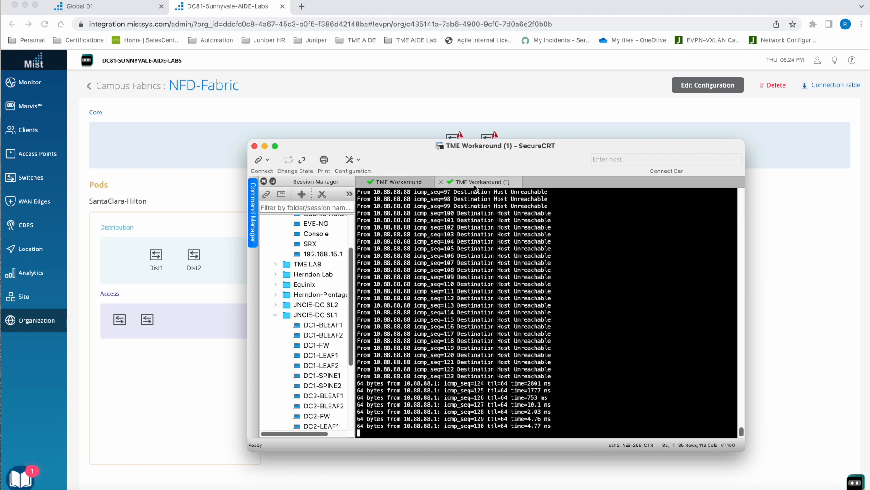
left_click(369, 182)
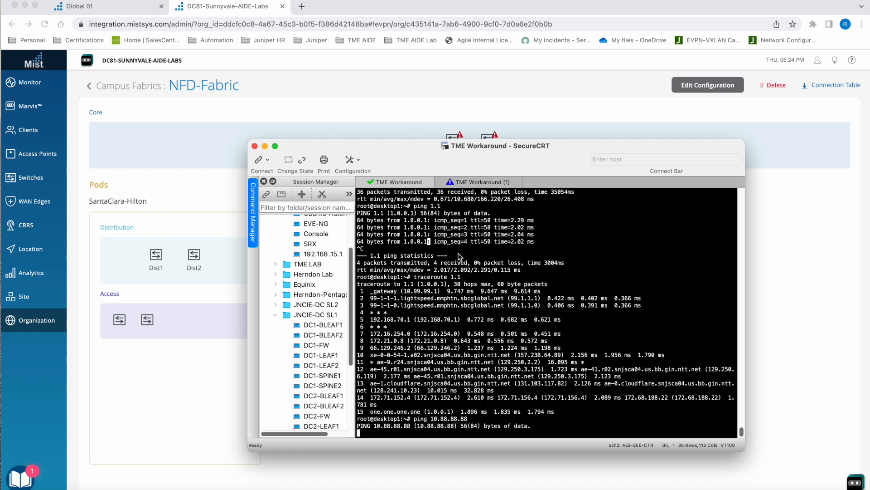
left_click(482, 183)
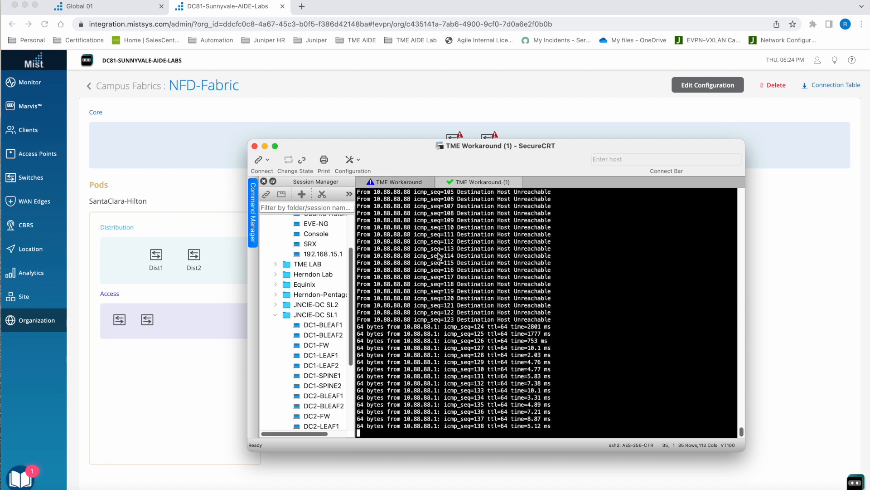
left_click(410, 183)
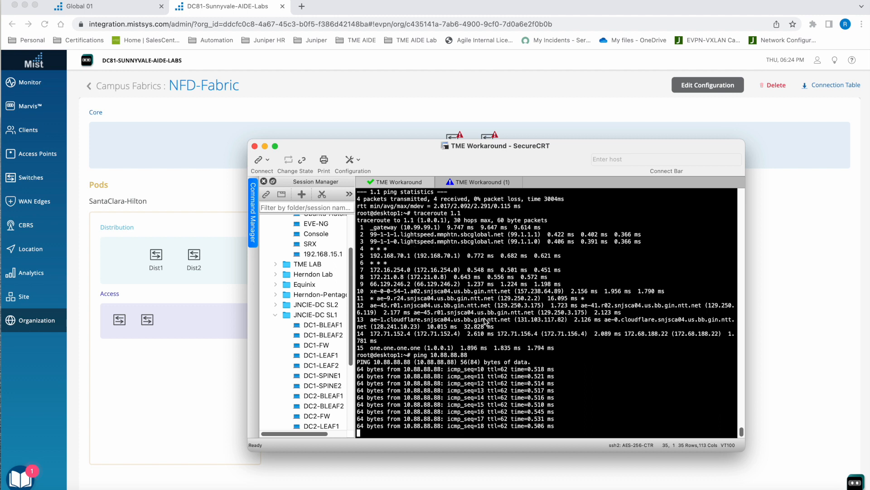
key("ctrl+c")
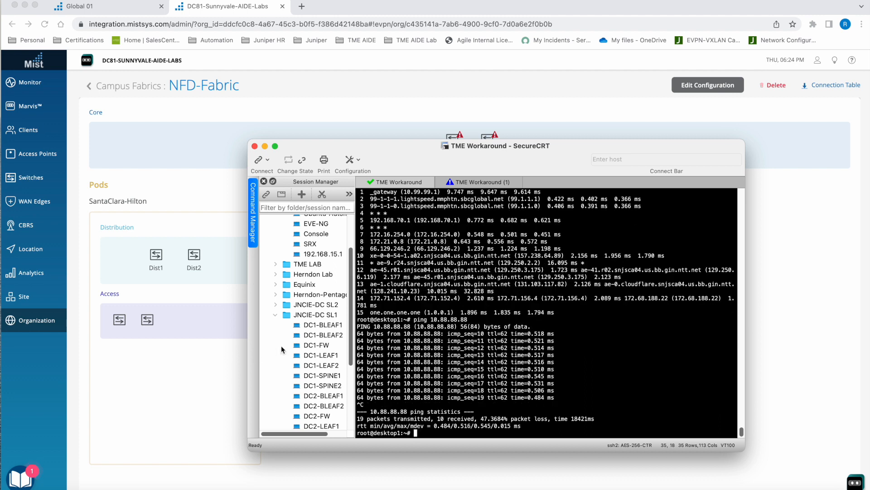
- Return to Mist, open a remote shell on Access2 and display its BGP summary with show bgp summary
left_click(146, 320)
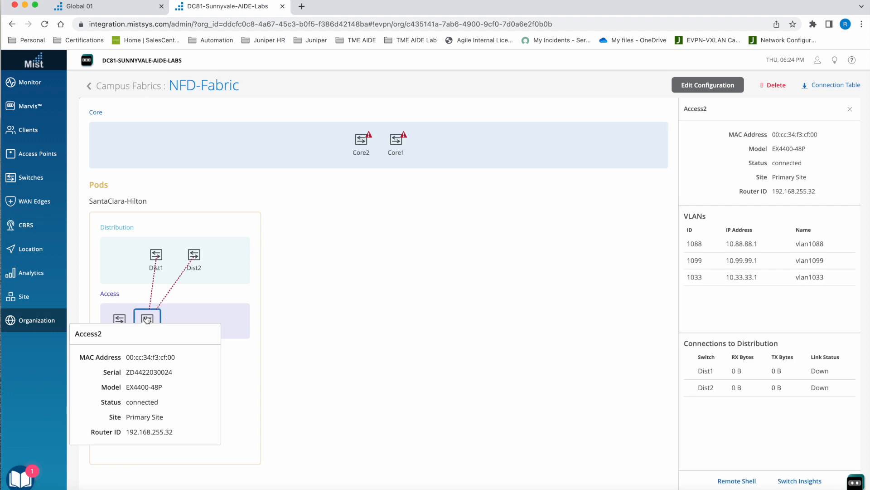
left_click(736, 481)
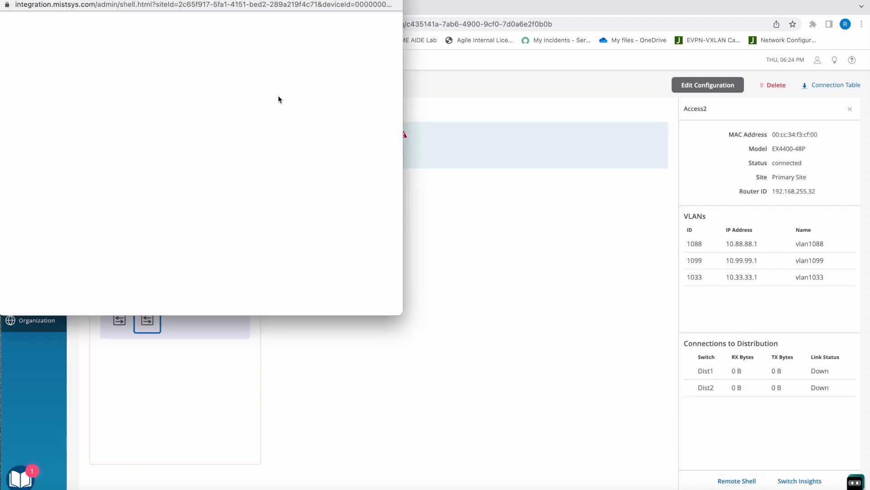
left_click_drag(170, 1, 302, 49)
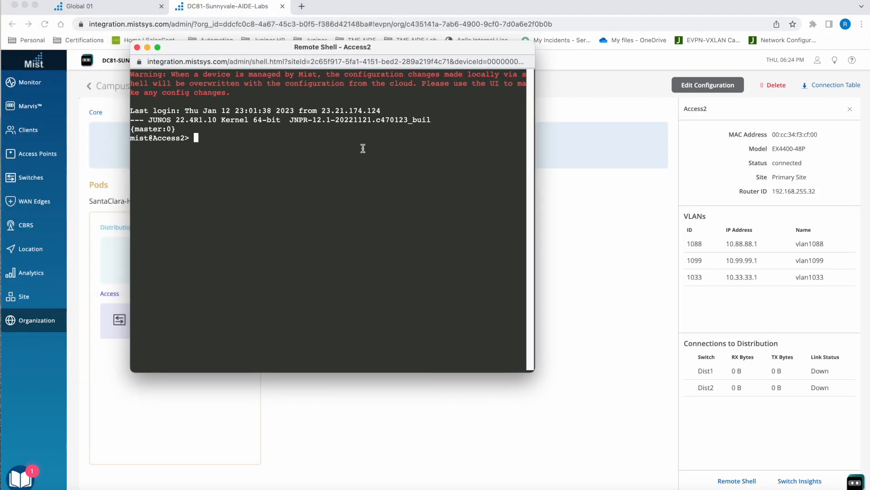
type("show bgp")
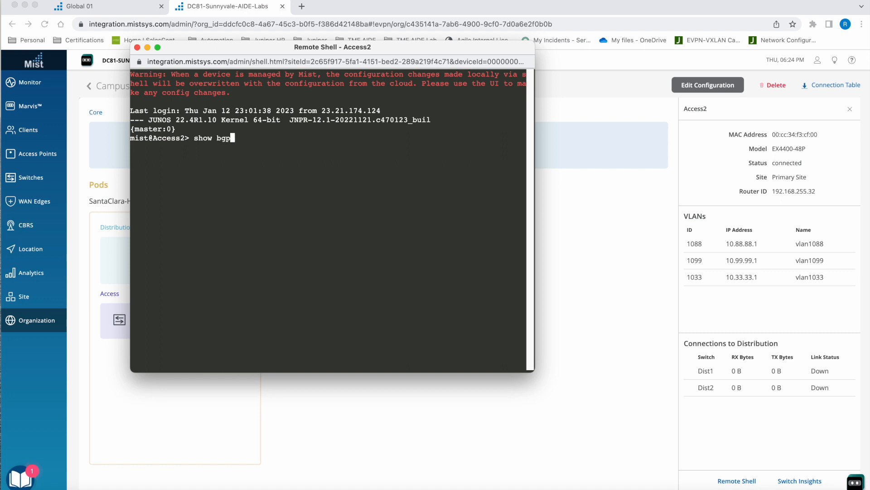
type(" summary")
key("Return")
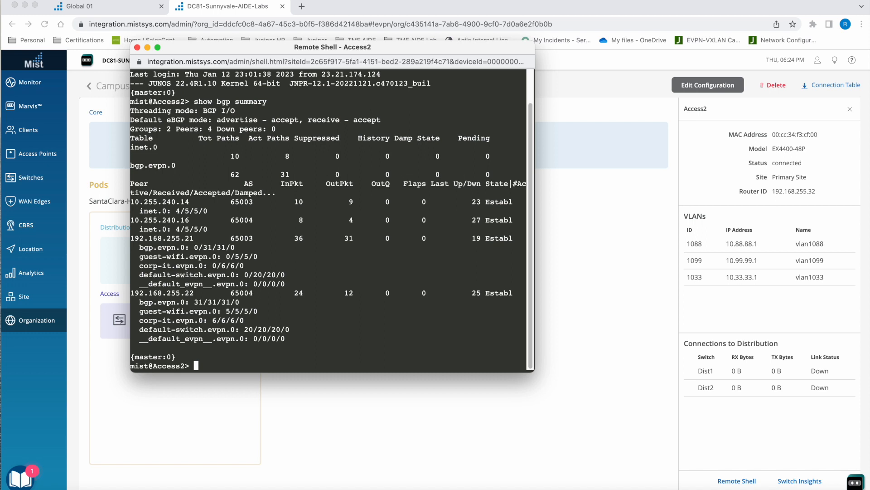
- List the MAC addresses learned on Access2 with show ethernet-switching table, and widen the shell window to read the columns
type("show ethernet-switching table")
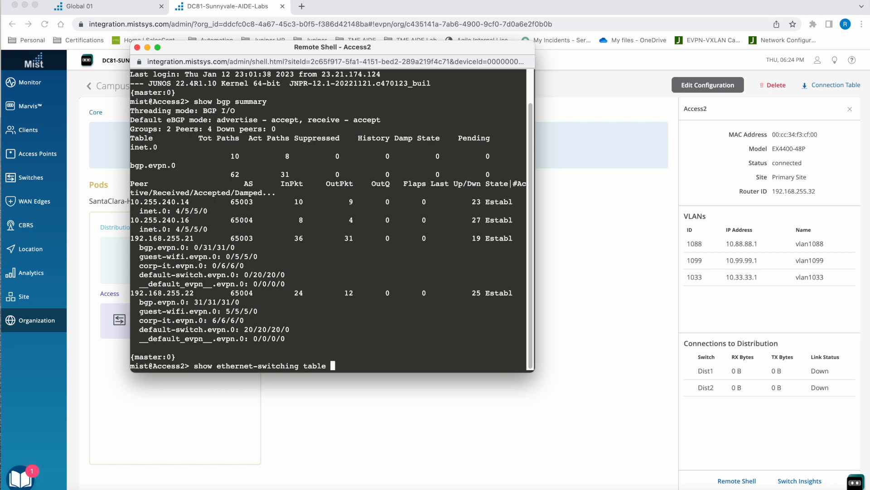
key("Return")
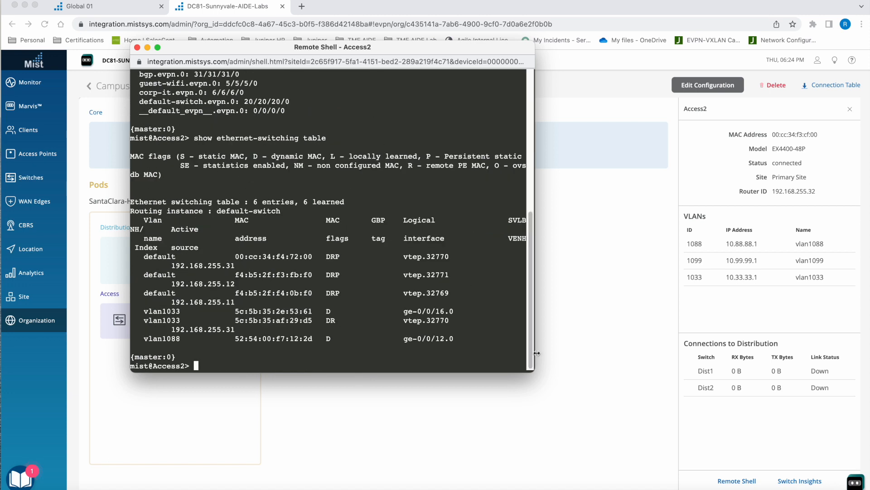
left_click_drag(534, 371, 679, 388)
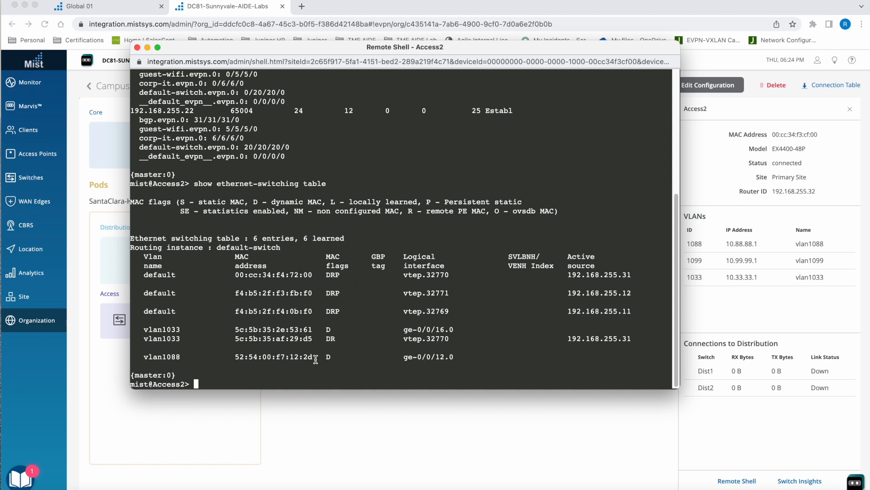
- Display the ARP table on Access2 with show arp
type("show arp p")
key("Return")
type("show arp")
key("Return")
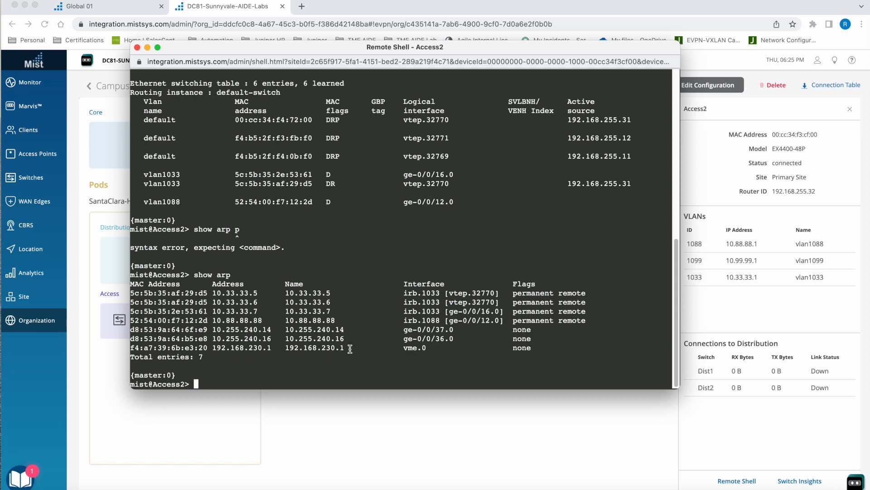
- Switch to SecureCRT and repeat the ping to 10.88.88.88 from desktop1
left_click(414, 485)
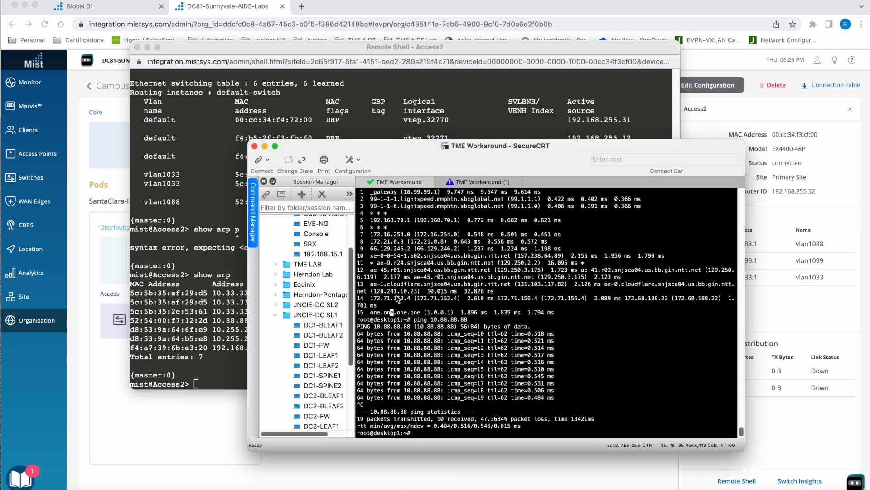
key("Up")
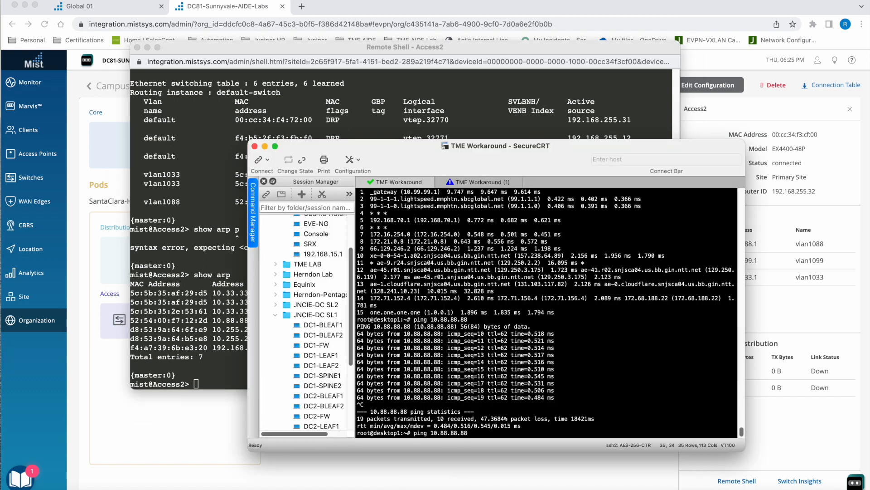
key("Return")
- Ping 10.99.99.99 from desktop2 in the TME Workaround (1) session, and stop it after a couple of replies
left_click(474, 183)
type("ping 10.99.99.99")
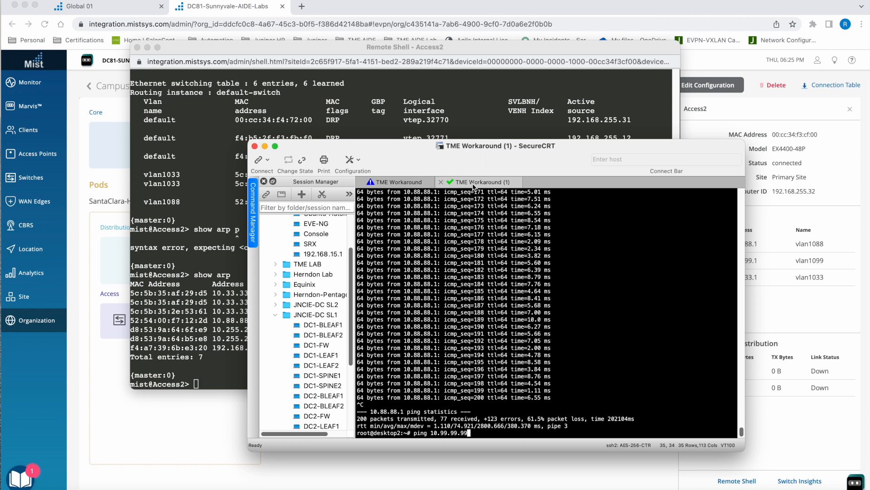
key("Return")
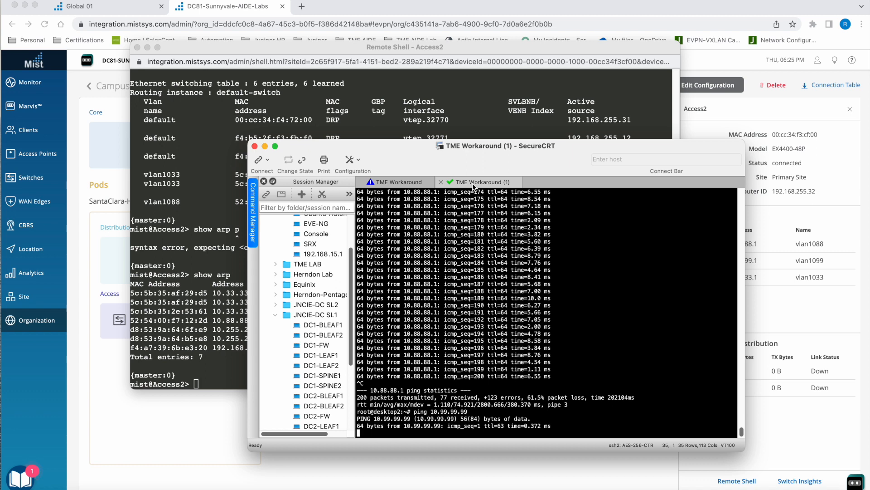
key("ctrl+c")
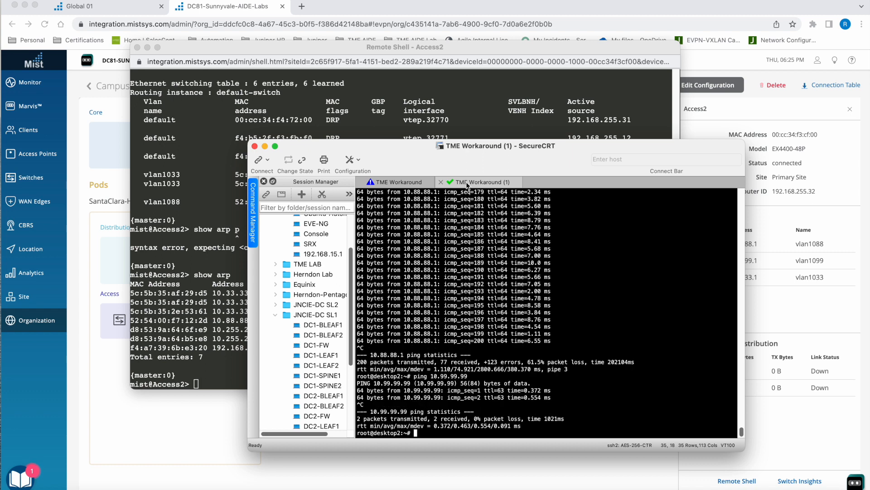
- Return to Mist, minimize the Access2 remote shell, and open and reload the Access Points list for Primary Site
left_click(202, 153)
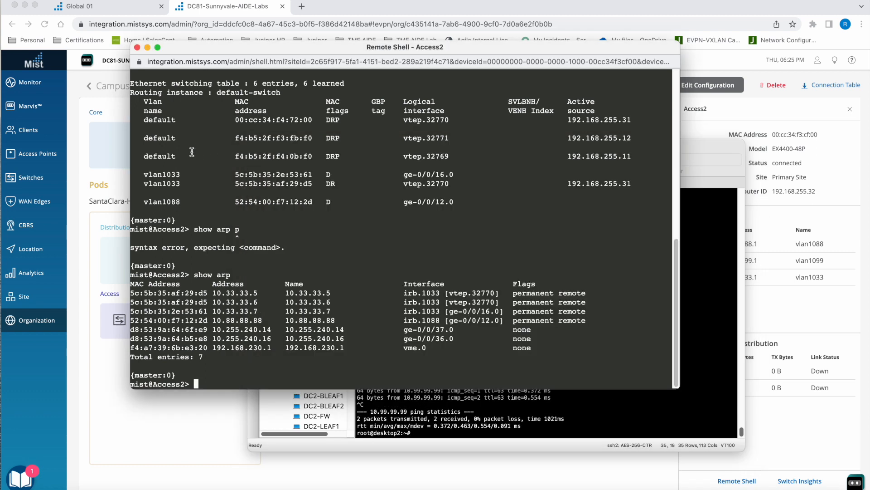
left_click(148, 48)
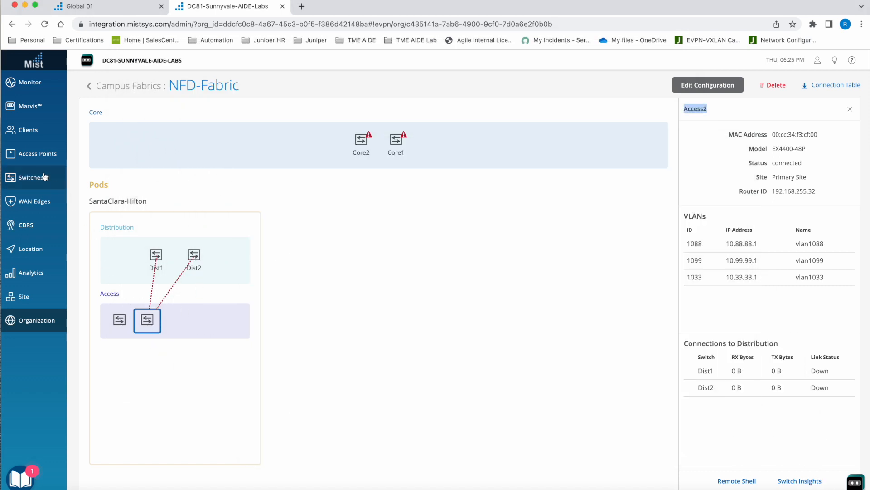
left_click(46, 154)
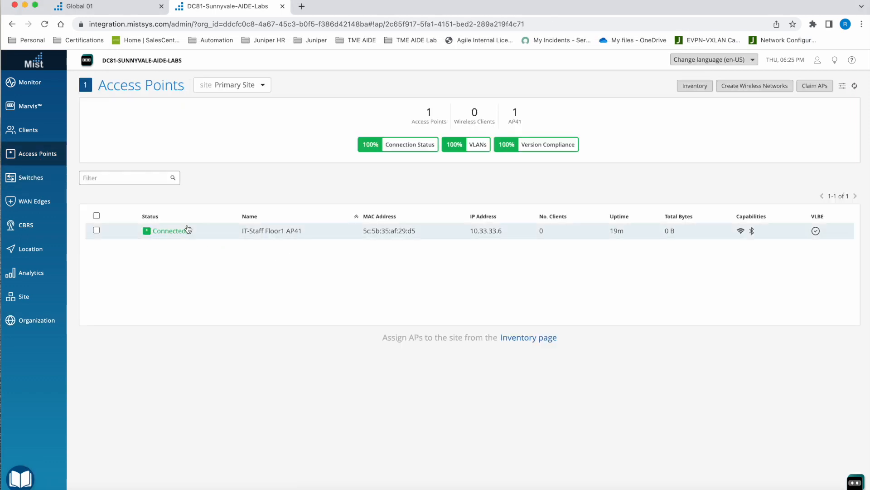
mouse_move(54, 125)
left_click(45, 23)
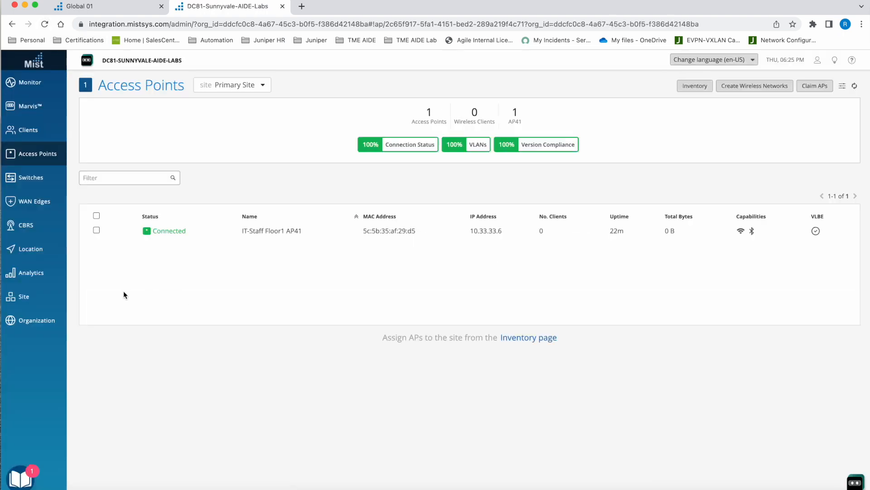
- Open the NFD-Fabric campus fabric topology and inspect the distribution connections of Core2 and Core1
mouse_move(36, 320)
left_click(347, 197)
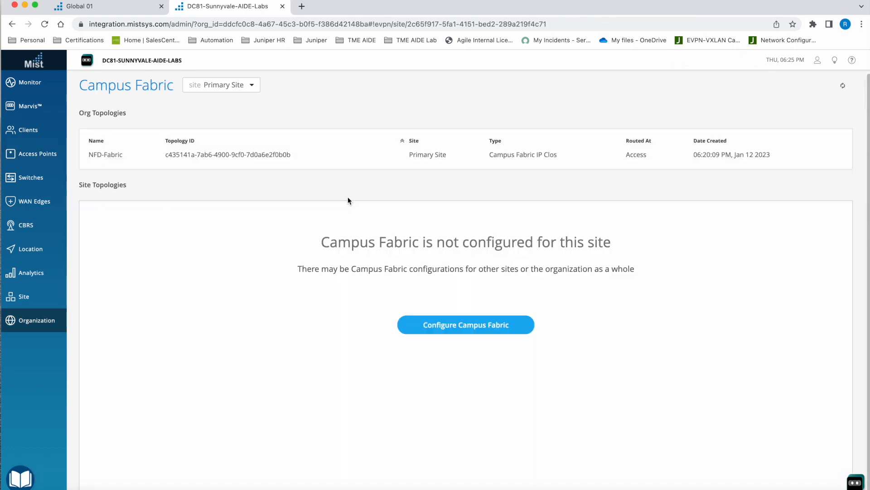
left_click(286, 157)
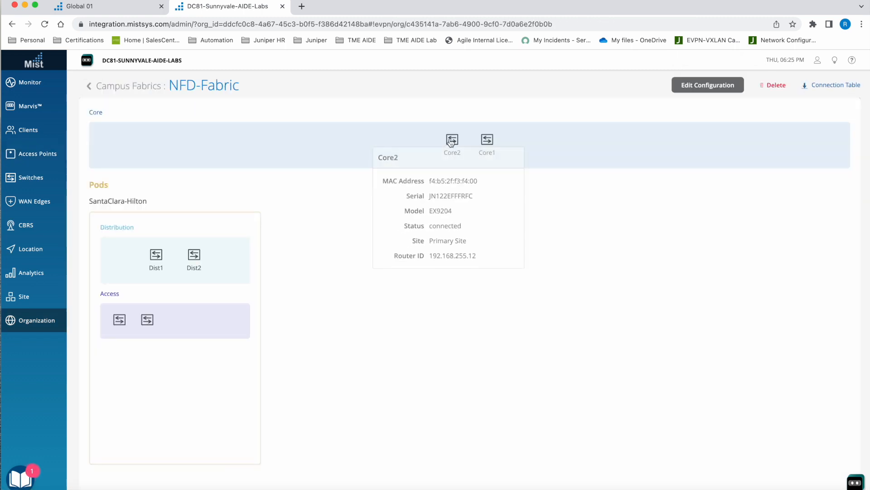
left_click(451, 140)
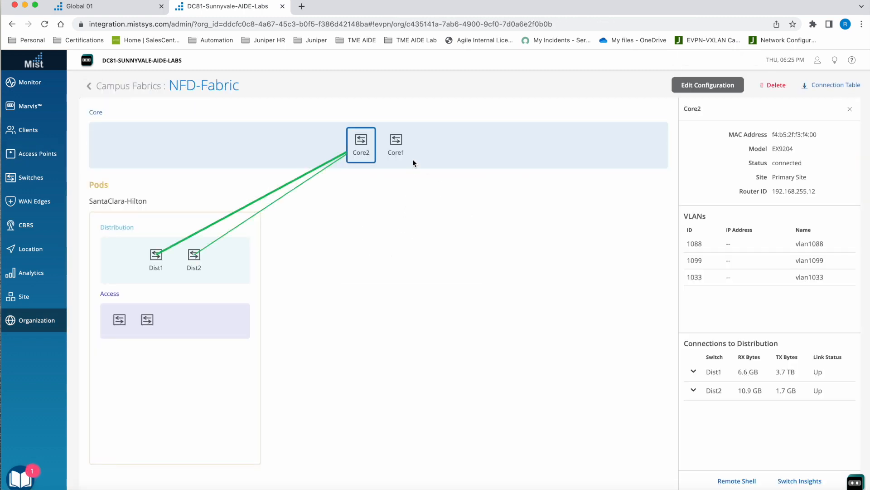
left_click(395, 143)
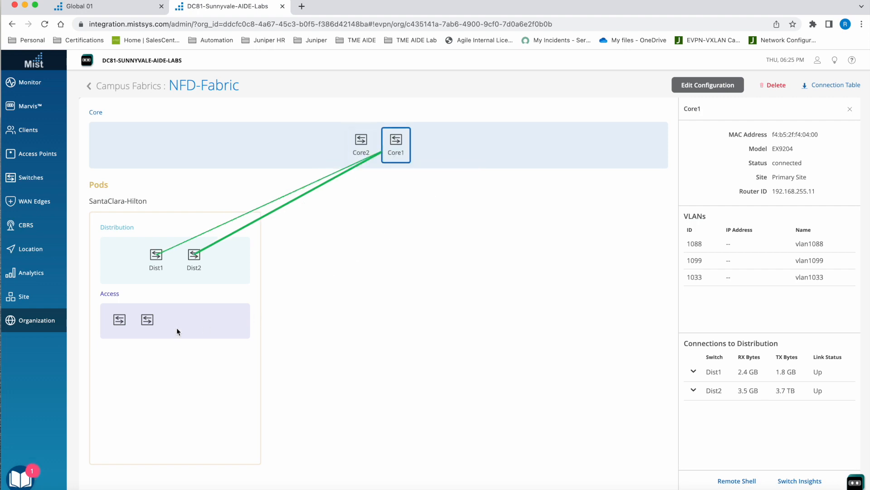
- Compare Access1's links to Dist1 and Dist2 with the distribution links of both core switches
left_click(120, 319)
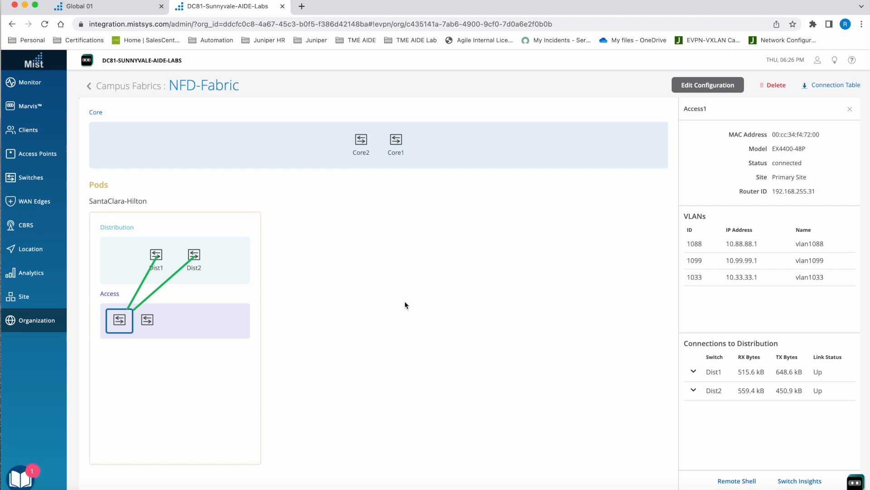
mouse_move(373, 161)
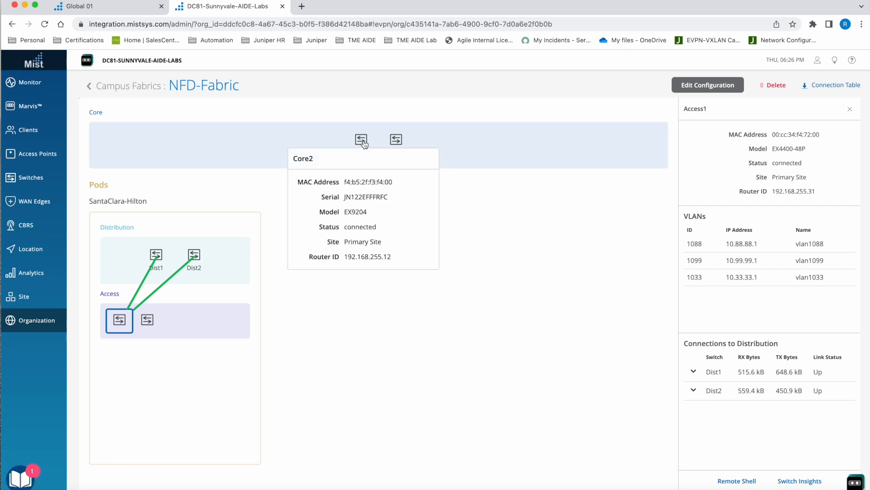
left_click(362, 141)
left_click(396, 141)
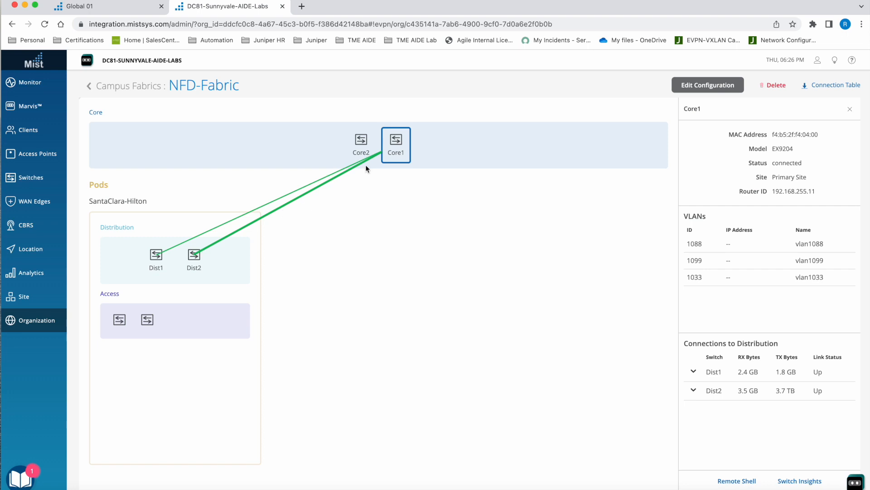
left_click(119, 320)
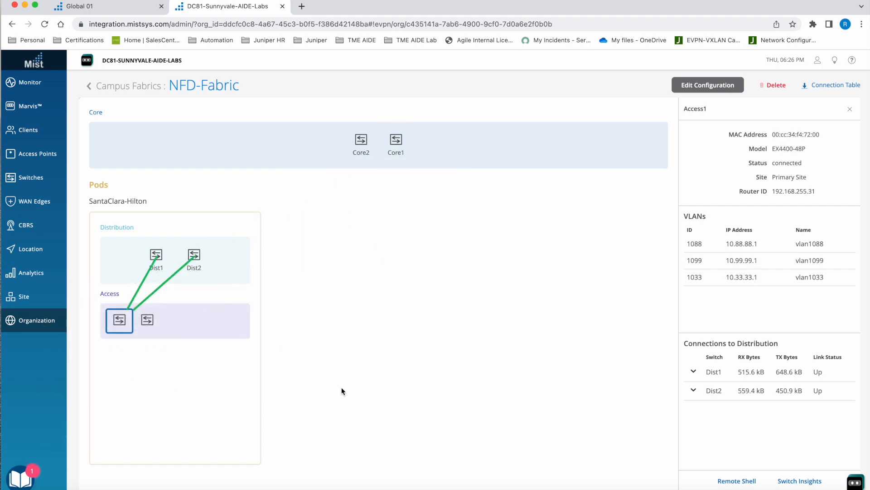
left_click(396, 140)
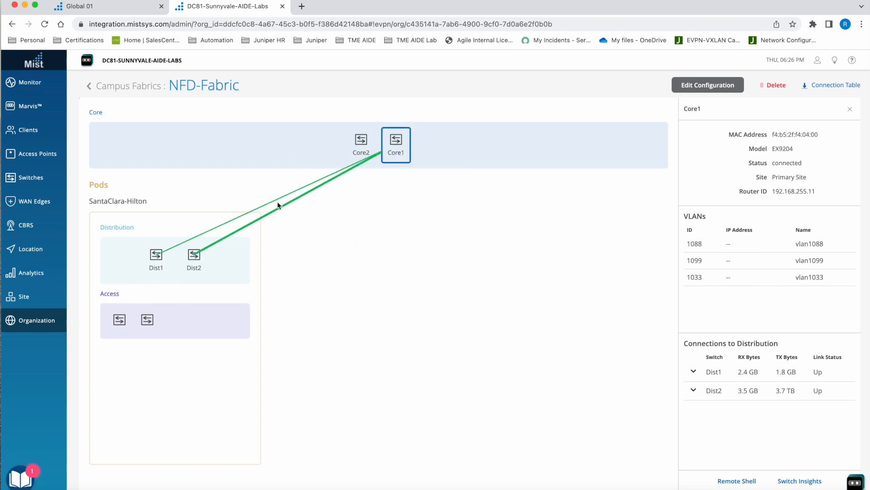
left_click(361, 141)
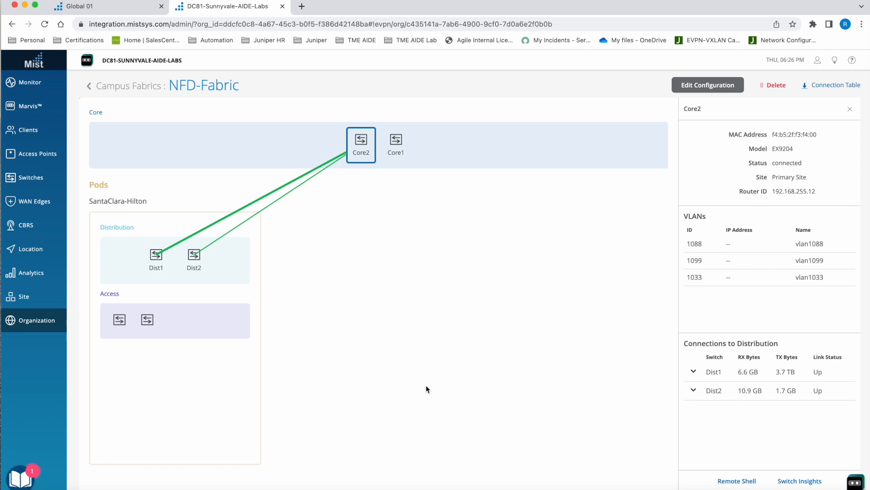
- Open the Switches list for Primary Site
left_click(36, 175)
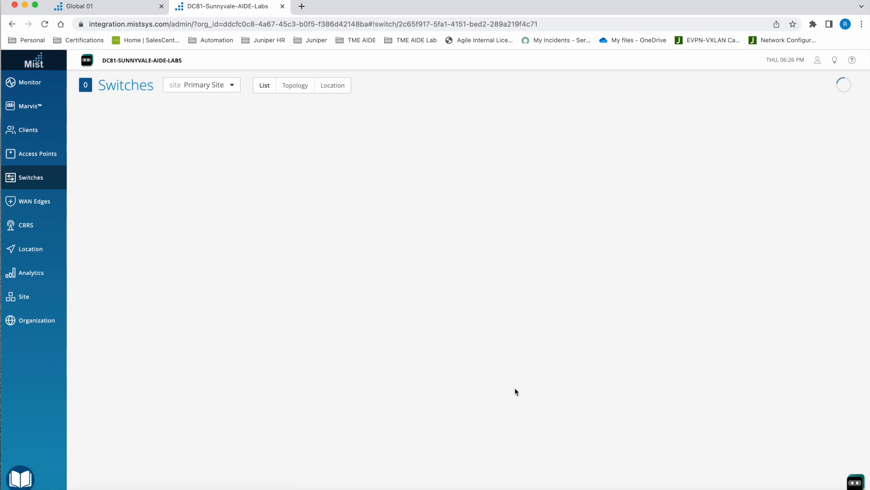